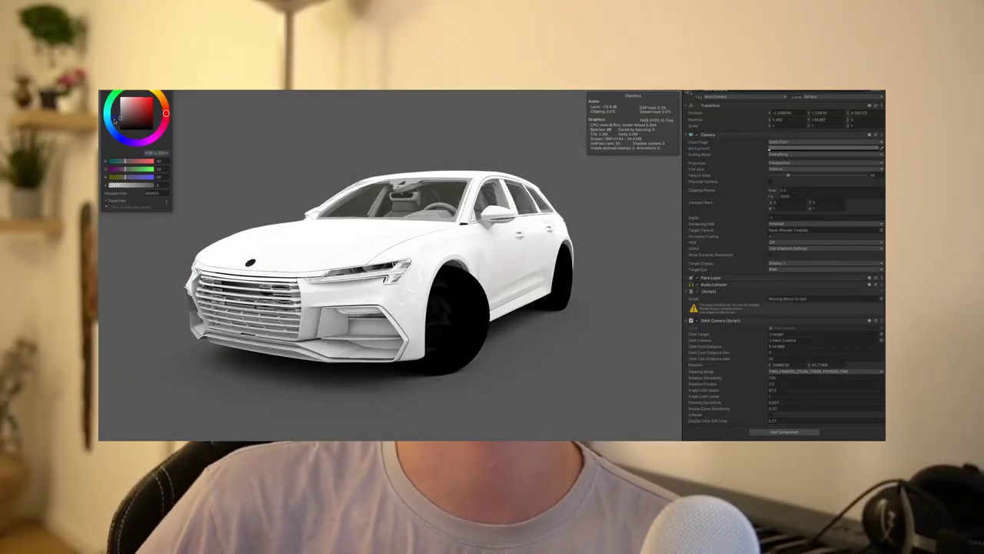
click(329, 263)
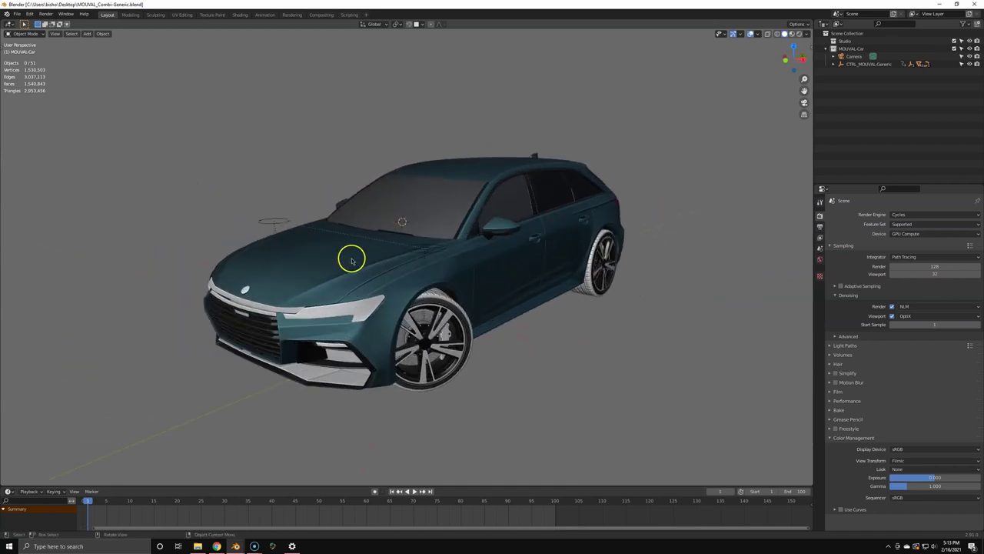
- Select the windshield and front windows, then the rear privacy windows, by linked material and hide them
click(351, 261)
click(410, 204)
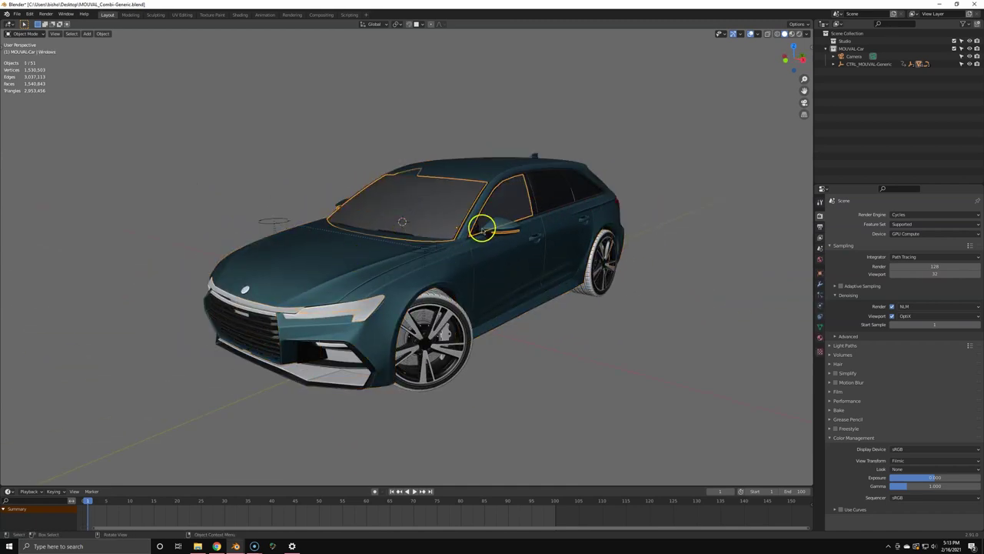
middle_drag(477, 234, 432, 250)
click(432, 251)
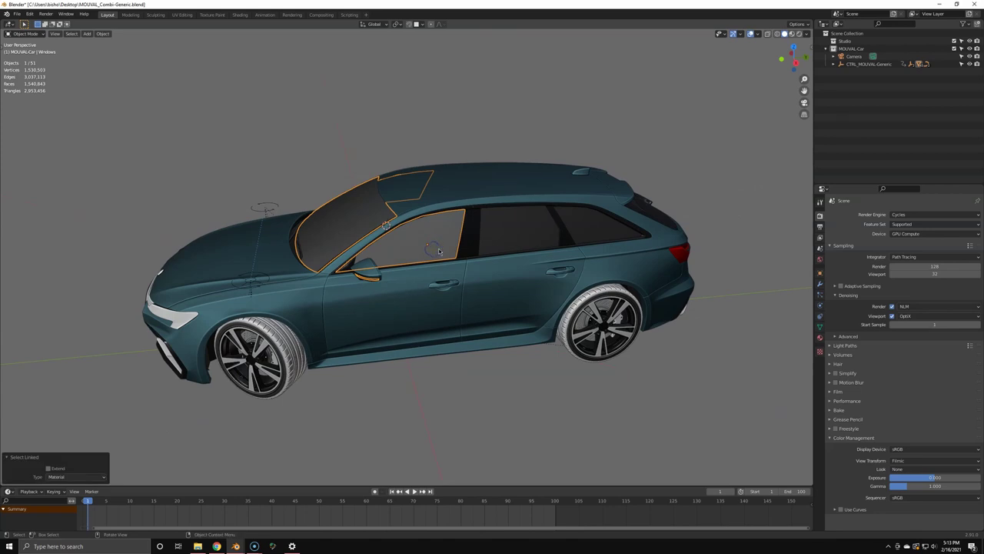
key(h)
click(508, 242)
click(508, 242)
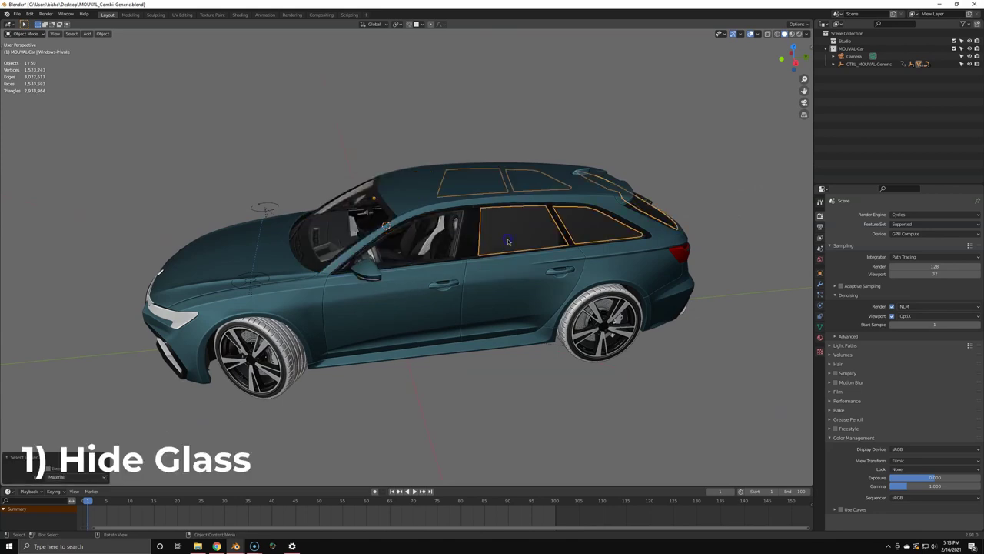
key(h)
- Select the red taillight glass and the headlight glass by linked material and hide them
middle_drag(507, 241, 413, 246)
click(366, 296)
key(shift+l)
click(366, 295)
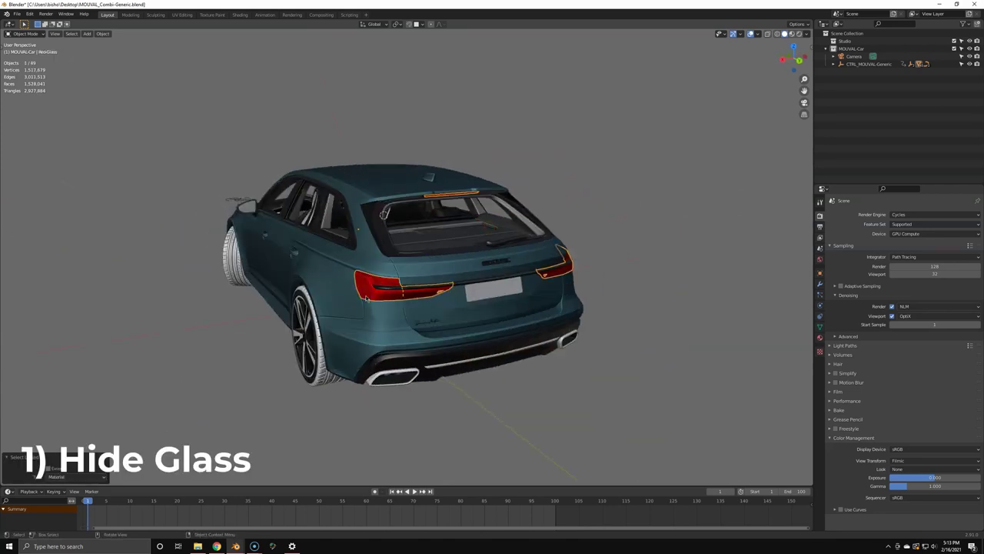
key(h)
middle_drag(505, 248, 474, 276)
click(449, 284)
key(shift+l)
click(449, 286)
key(h)
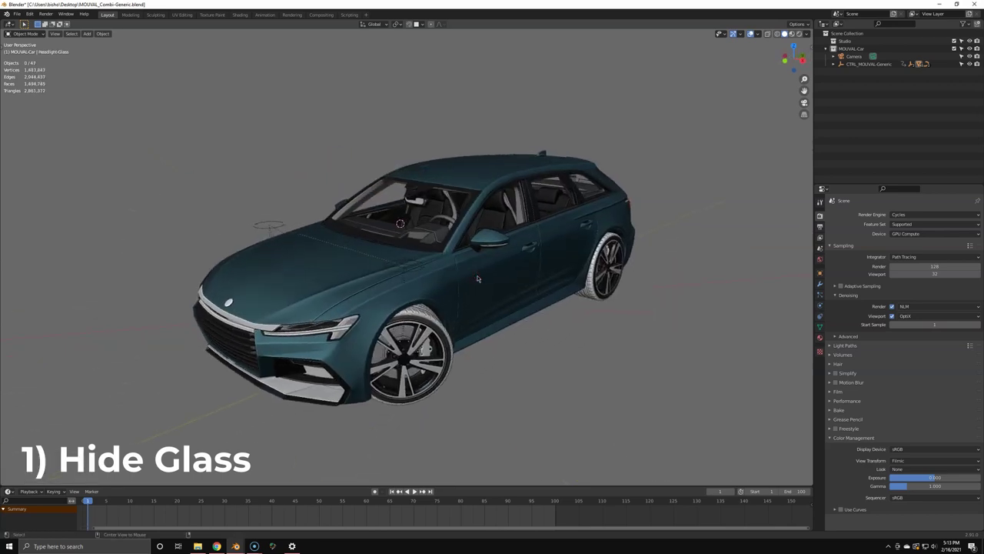
- Unhide all the glass parts, move them into a new collection named Glass, and exclude that collection from the view layer
key(alt+h)
key(m)
click(454, 276)
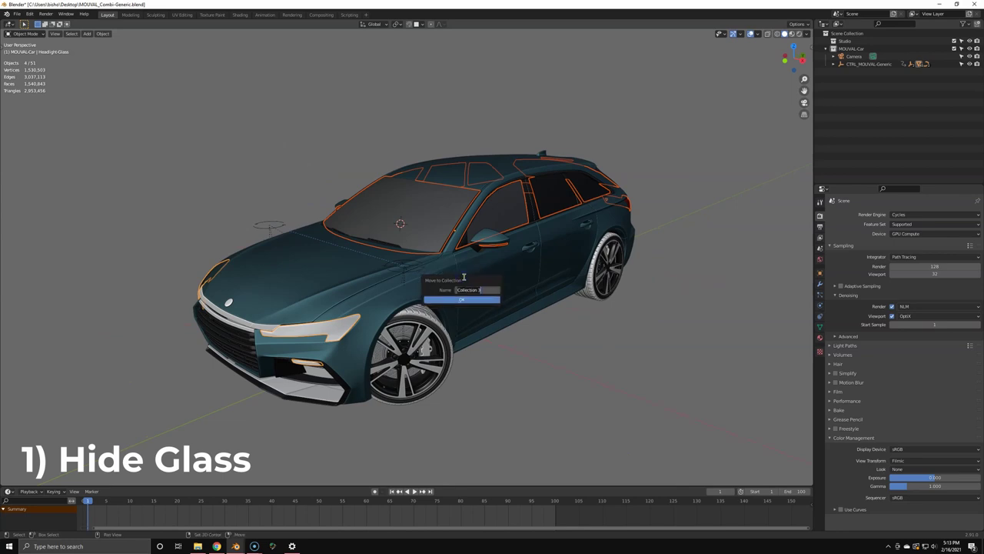
key(Return)
click(968, 71)
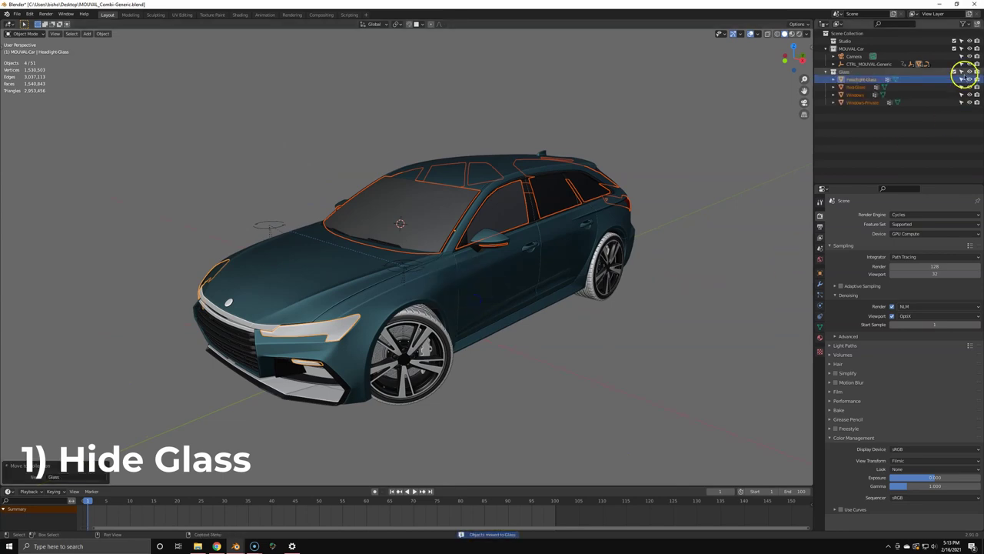
- Select the car paint body and anything sharing its material, and enter Edit Mode on the car paint mesh
middle_drag(378, 339, 358, 261)
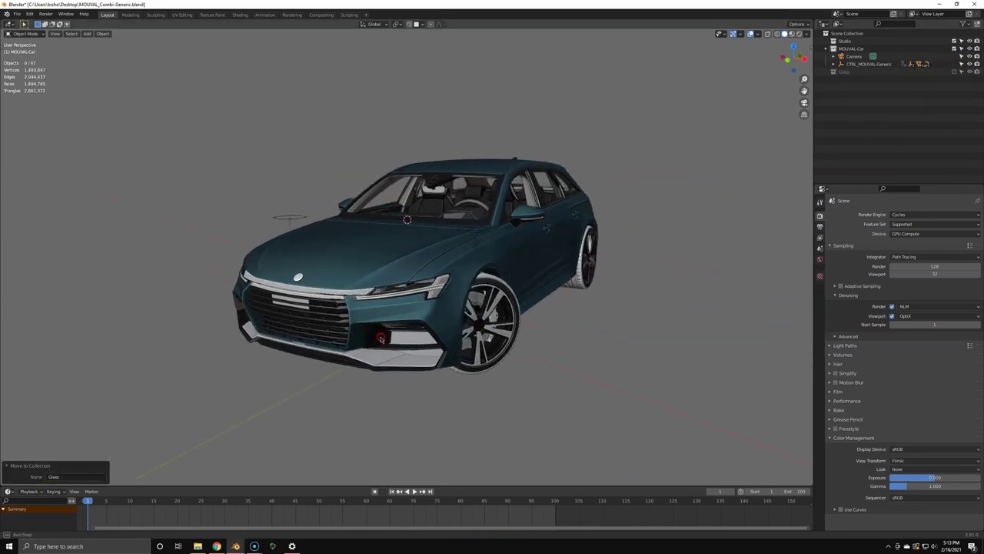
click(357, 260)
key(shift+l)
click(357, 256)
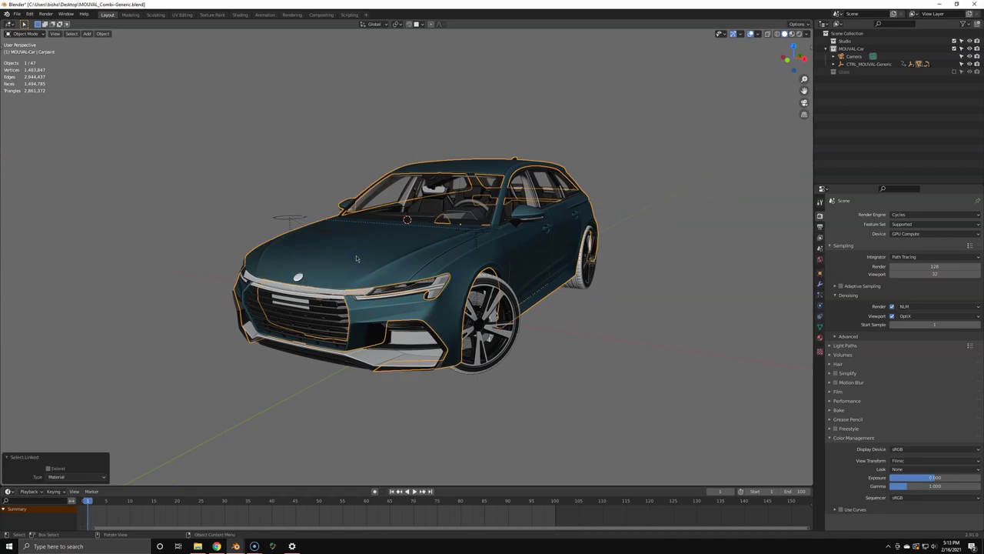
key(shift+l)
middle_drag(488, 241, 388, 267)
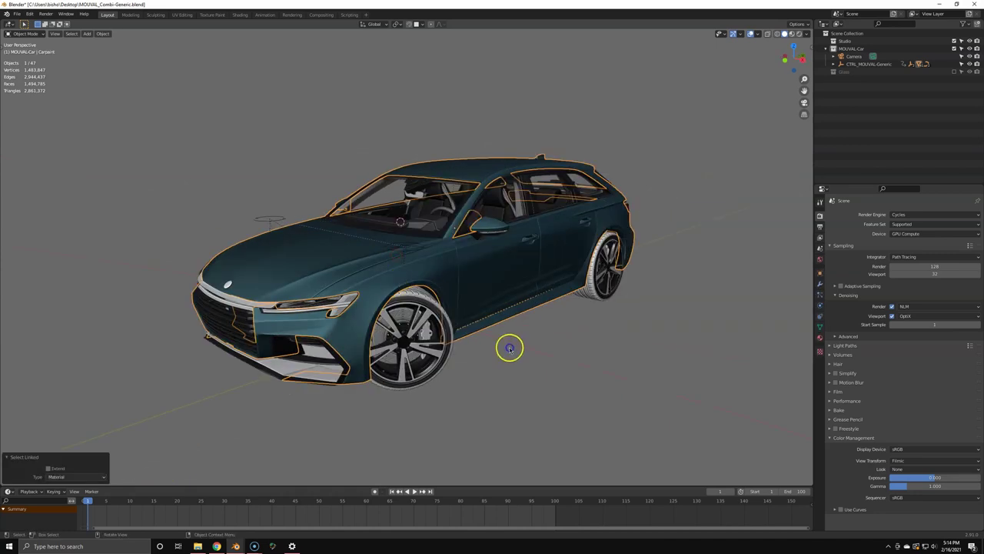
click(510, 348)
click(365, 266)
key(Tab)
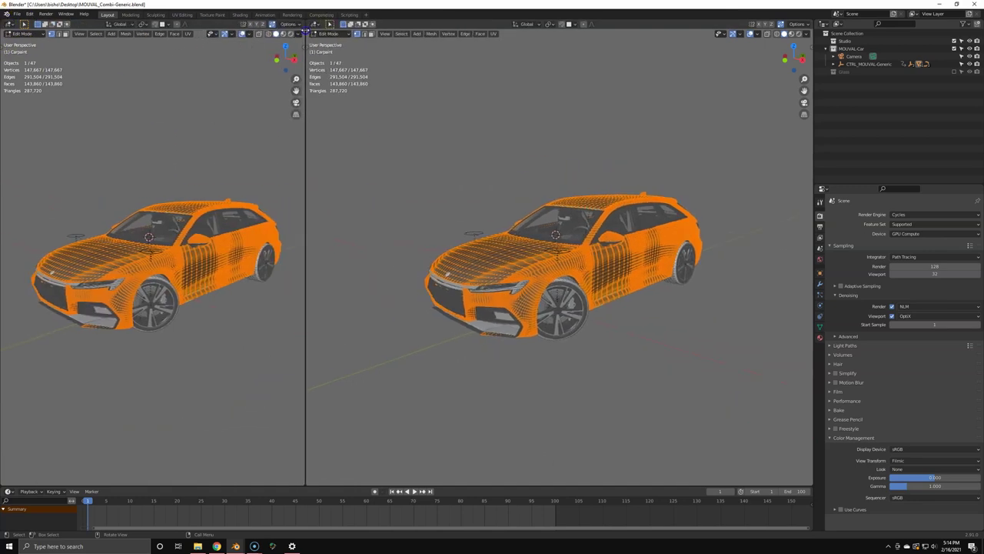
- Turn the spare 3D view into a UV Editor and show its sidebar
click(8, 24)
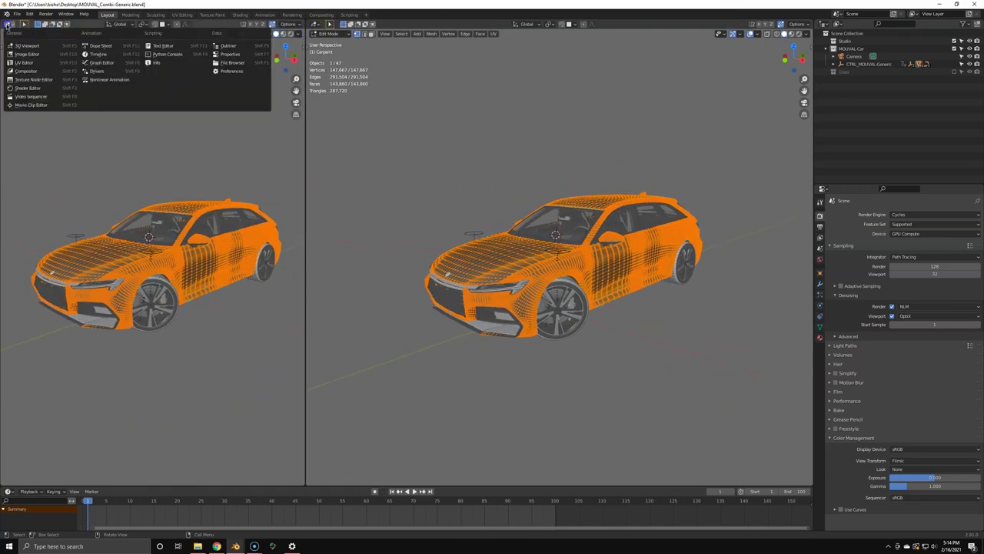
click(25, 62)
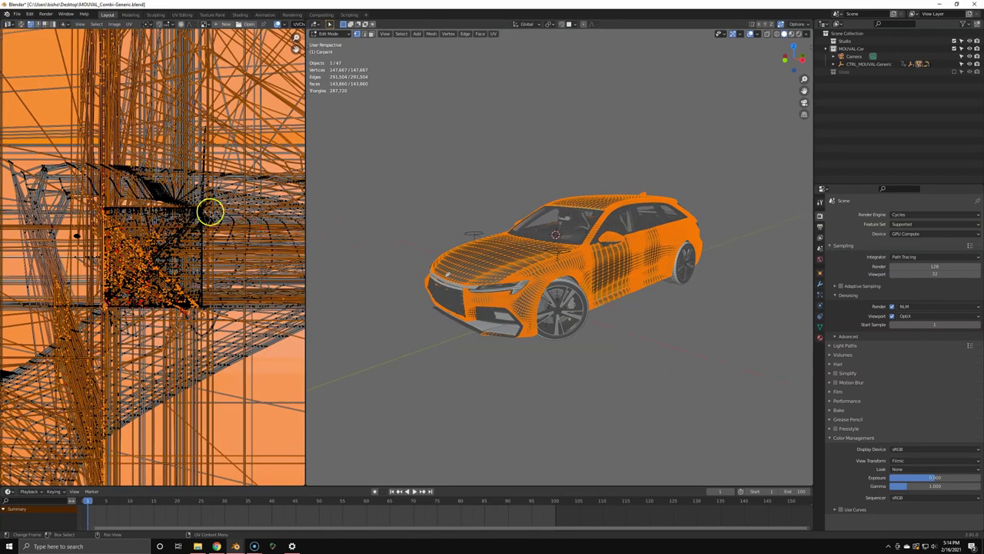
key(n)
- Add a UV map named Lightmap to the car paint mesh and remove UVChannel_1 and UVMap
click(821, 328)
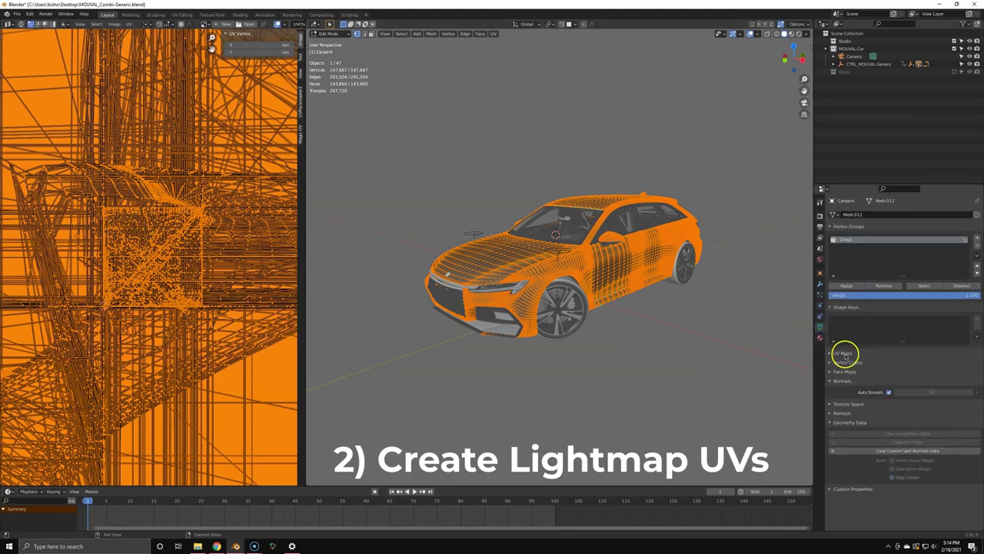
click(845, 353)
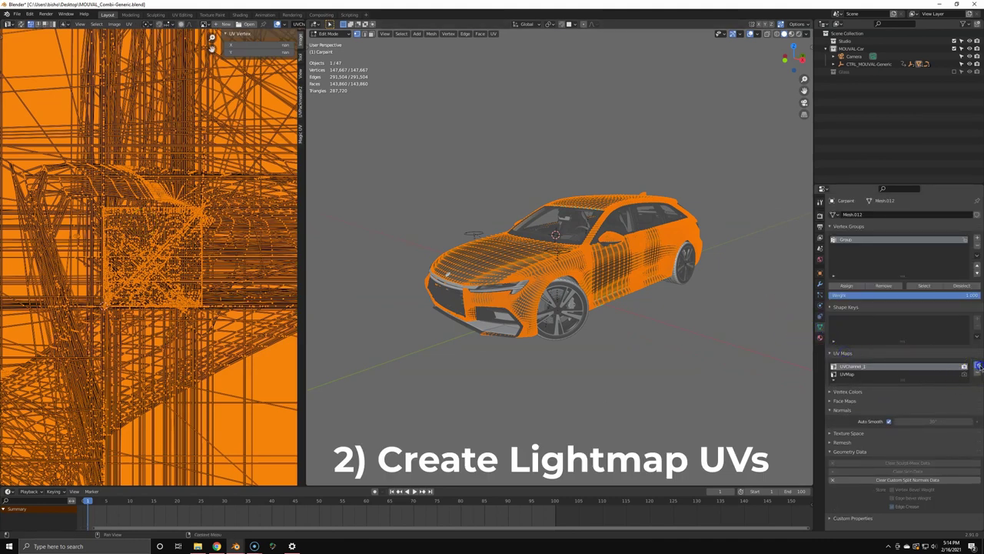
click(978, 366)
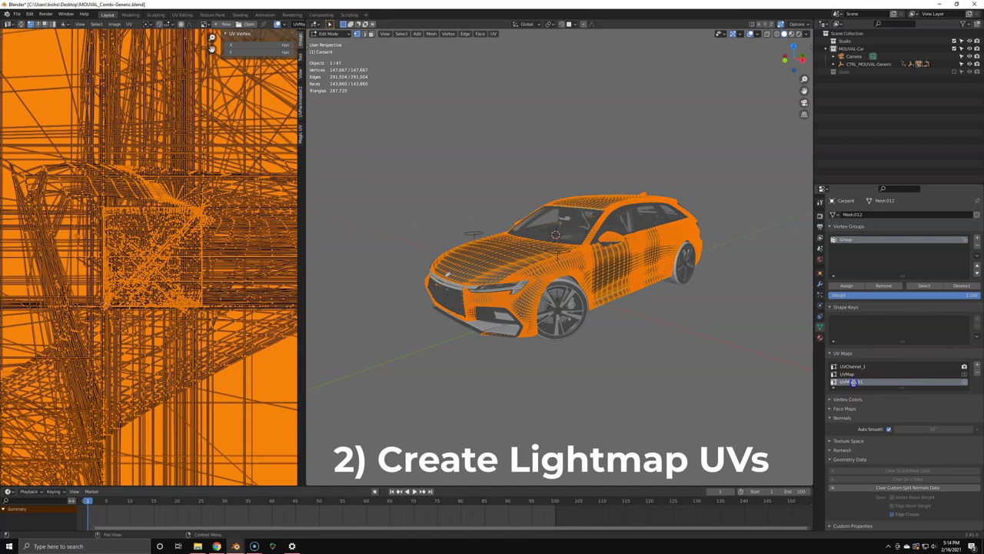
click(967, 368)
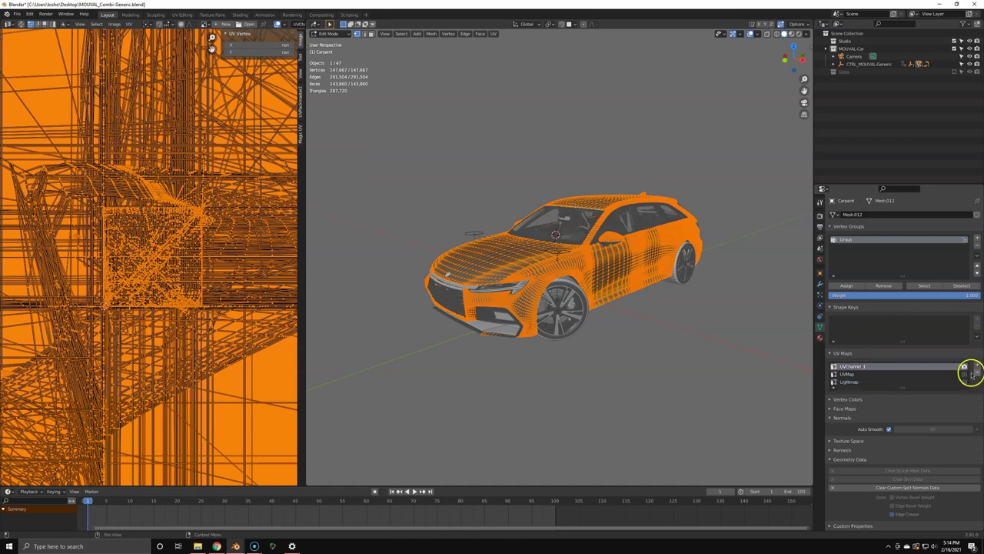
click(978, 372)
click(978, 372)
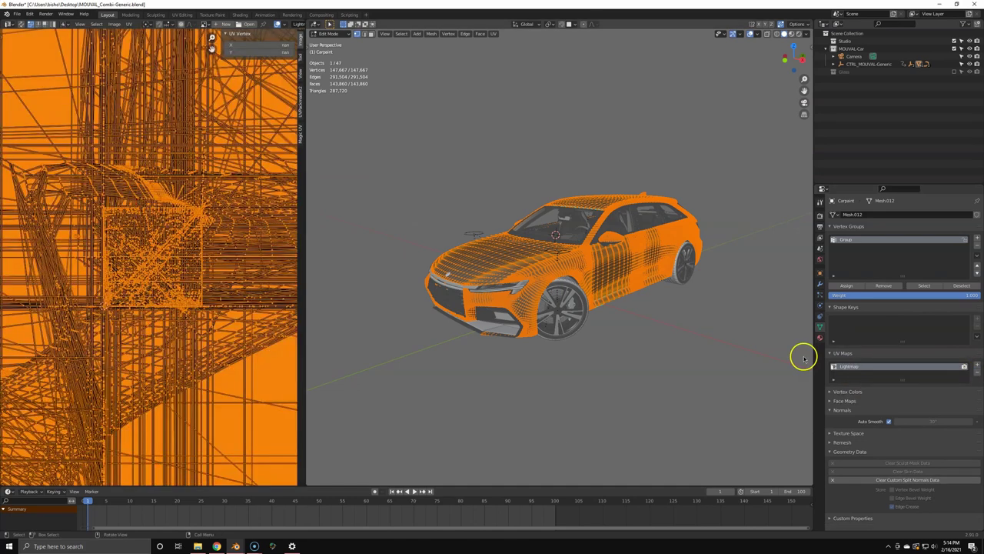
- Unwrap the whole car paint mesh with Smart UV Project using the default settings and select all resulting UVs
key(u)
click(440, 265)
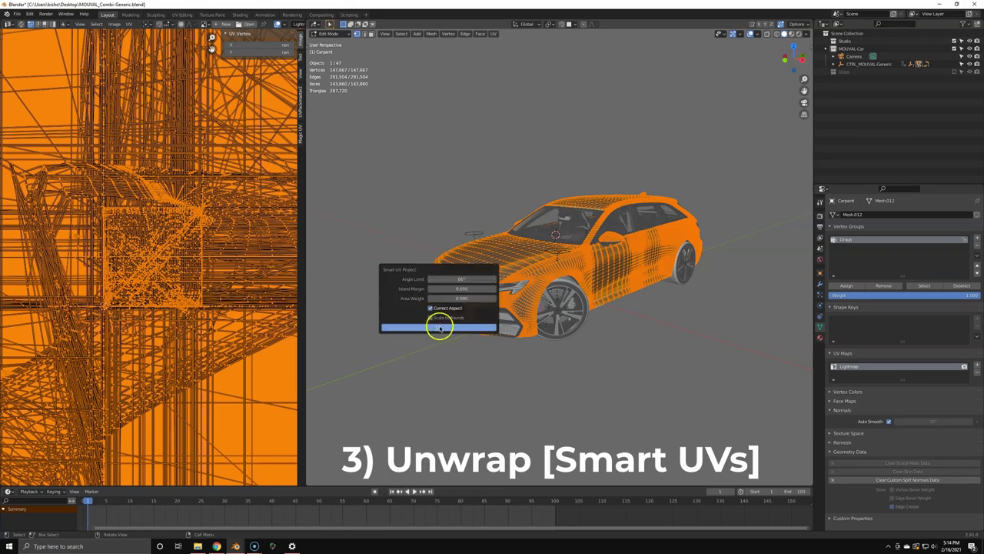
click(440, 328)
scroll(159, 248, up, 3)
key(a)
scroll(161, 247, up, 1)
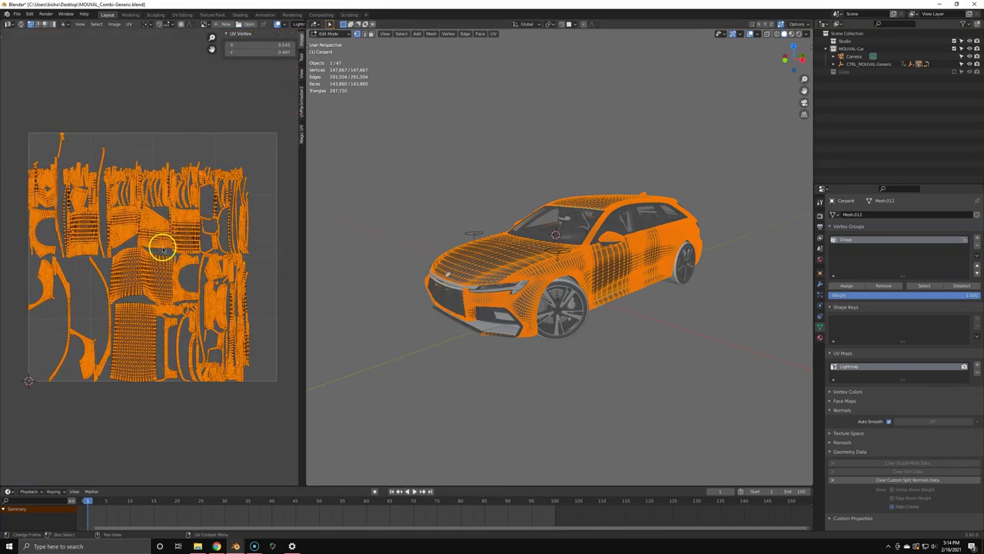
- Pack the car paint UV islands with UVPackmaster2 using a 0.003 margin, and return to Object Mode
click(300, 114)
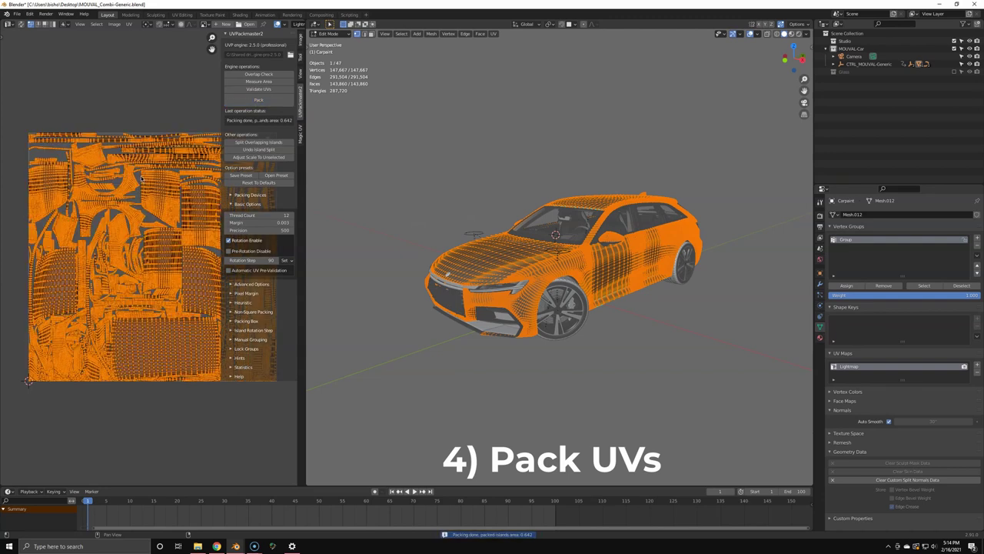
key(n)
key(Tab)
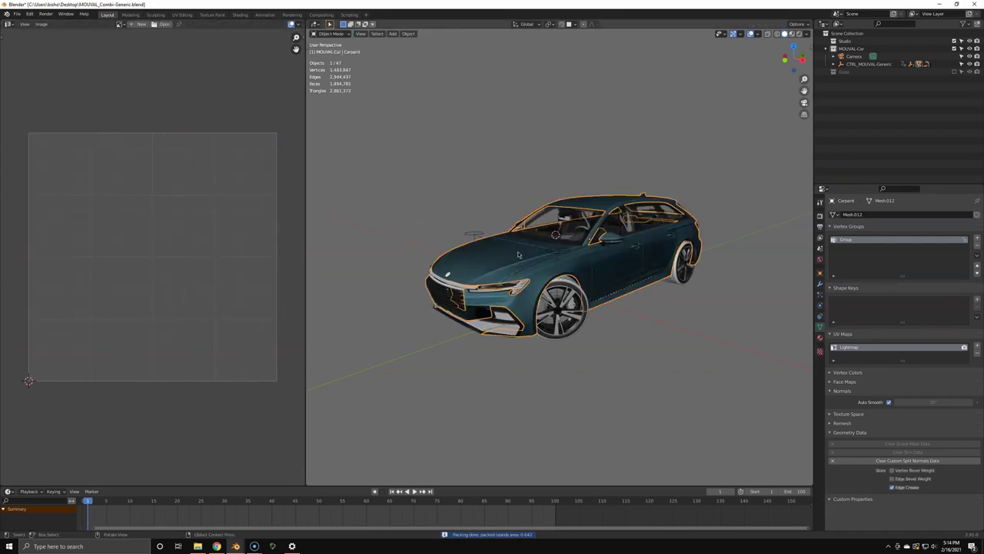
- Move the car paint body into a new collection named Carpaint and hide the body
key(m)
click(518, 253)
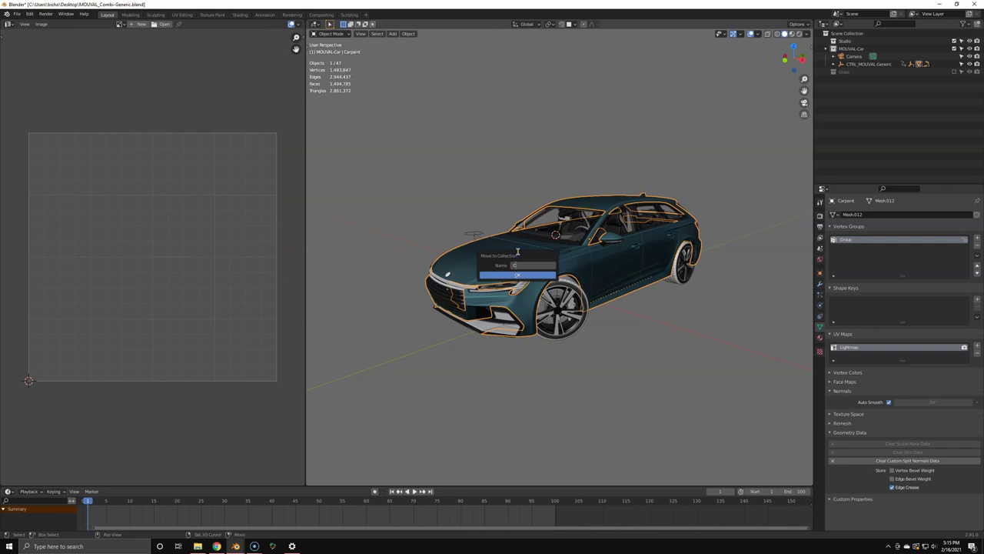
click(518, 275)
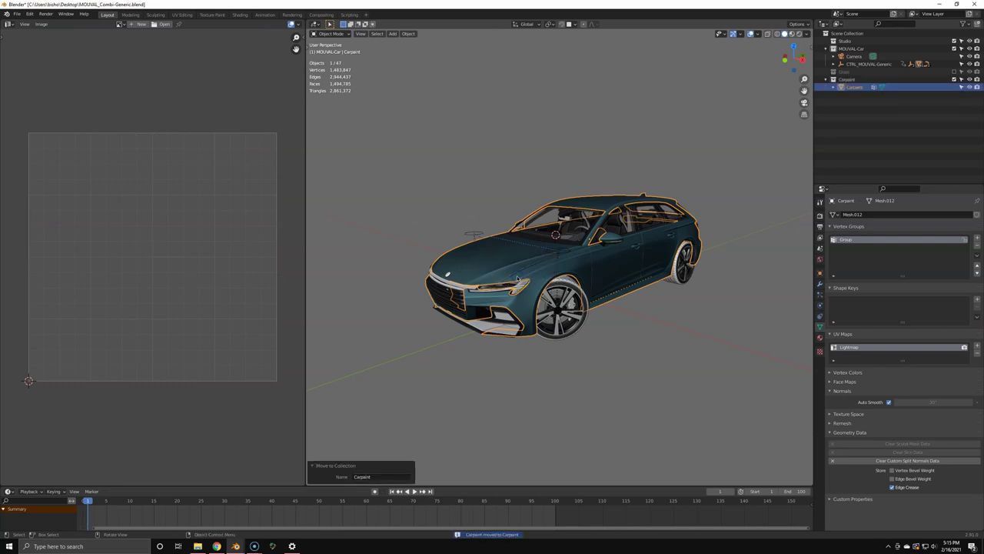
key(h)
- Hide all children of the CTRL_Wheel-L controller and exclude the Carpaint collection from the view layer
scroll(511, 276, up, 3)
scroll(501, 275, down, 1)
middle_drag(502, 274, 541, 264)
click(501, 254)
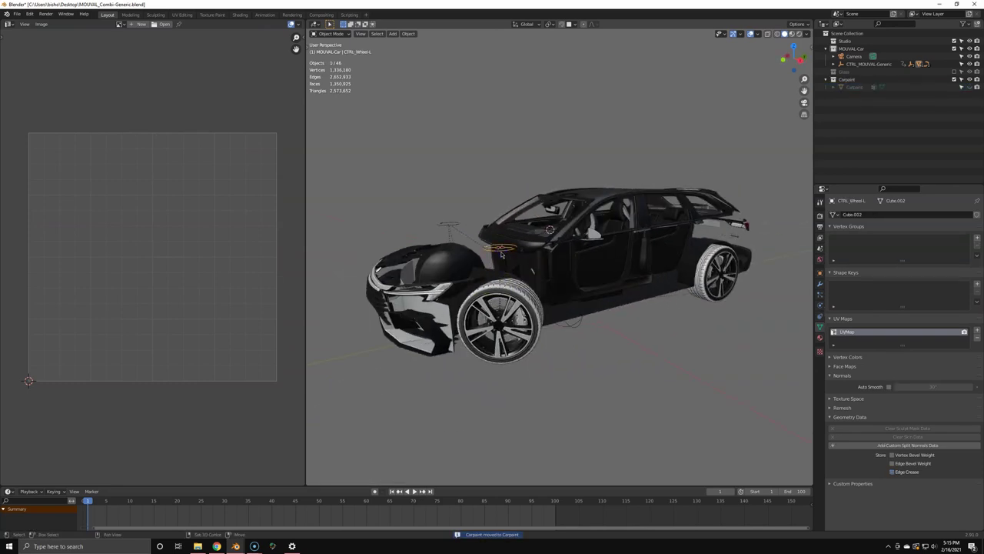
key(shift+l)
key(Escape)
key(shift+g)
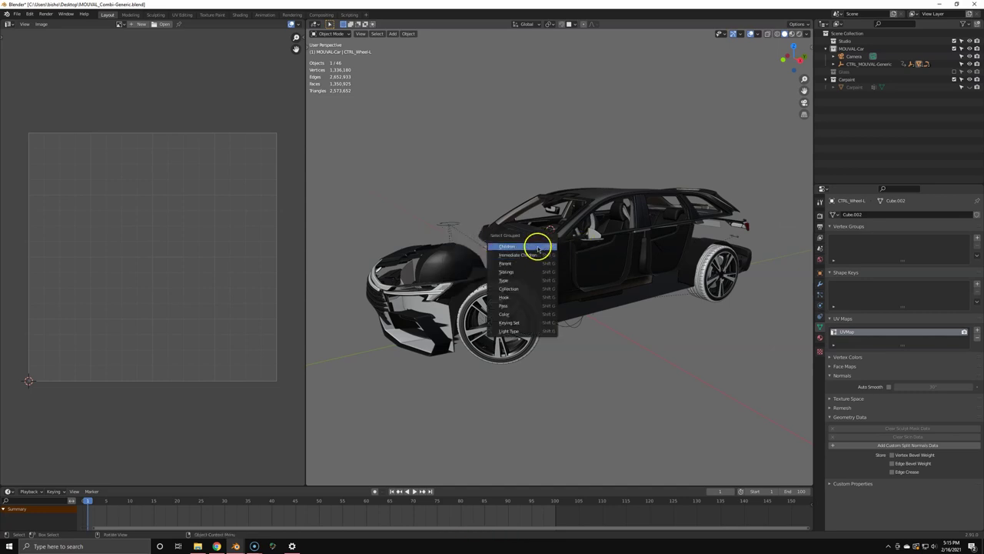
click(538, 246)
key(h)
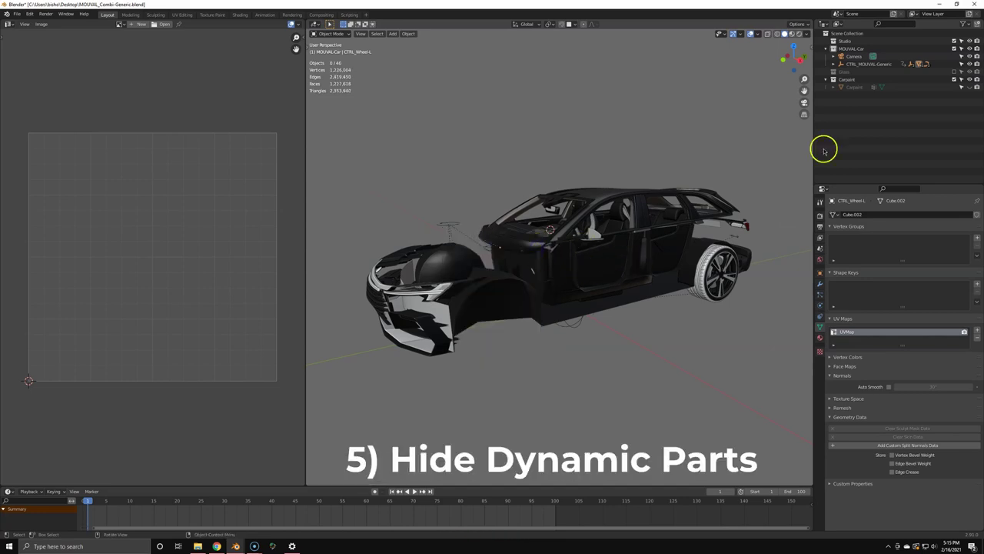
click(954, 79)
- Select the children of the CTRL_Wheel-R controller and hide the front right wheel parts
middle_drag(466, 272, 513, 237)
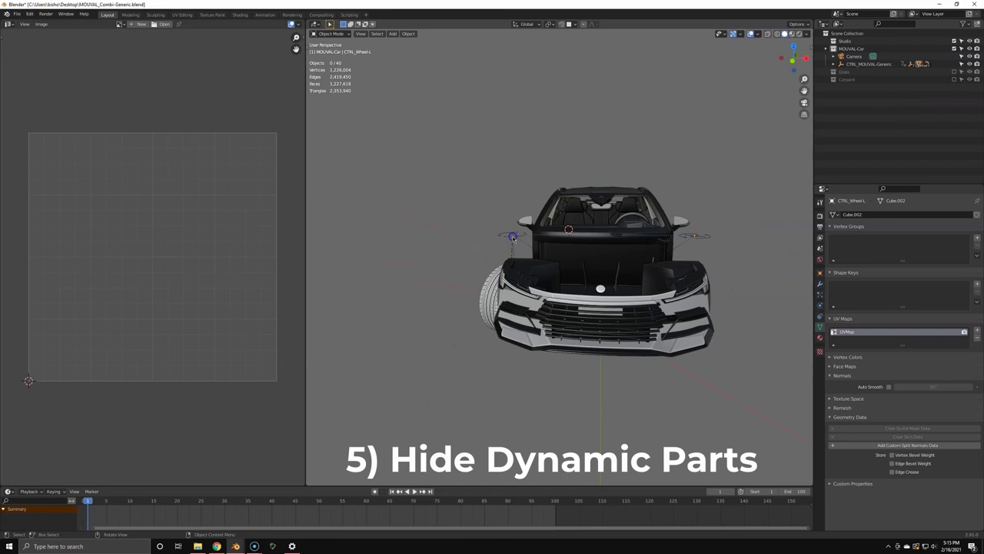
key(shift+l)
click(525, 237)
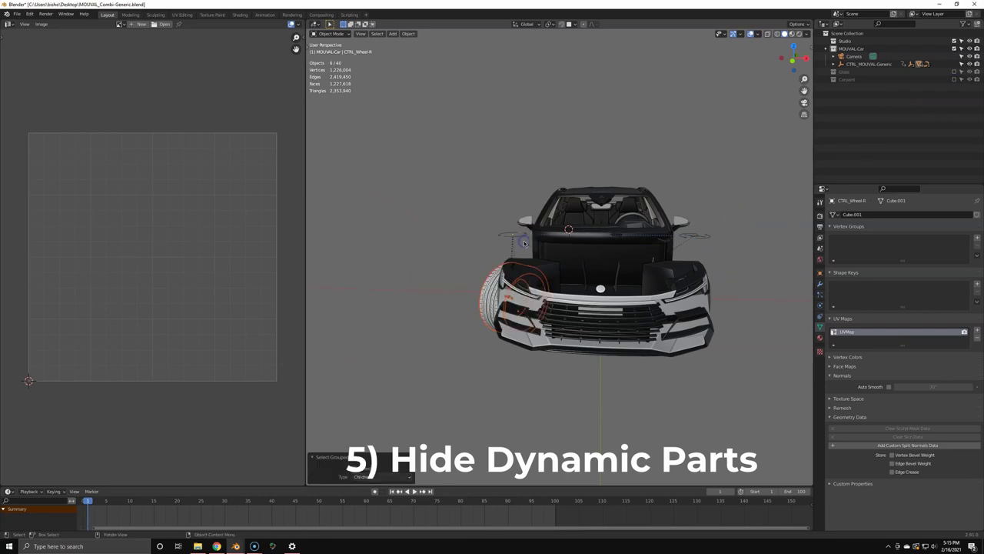
key(h)
middle_drag(510, 241, 540, 248)
key(h)
- Select the rear wheels' rims, brake parts and tyres and hide them
middle_drag(624, 267, 540, 281)
click(600, 307)
middle_drag(600, 308, 627, 305)
scroll(627, 310, up, 2)
scroll(628, 312, up, 2)
drag(626, 310, 652, 376)
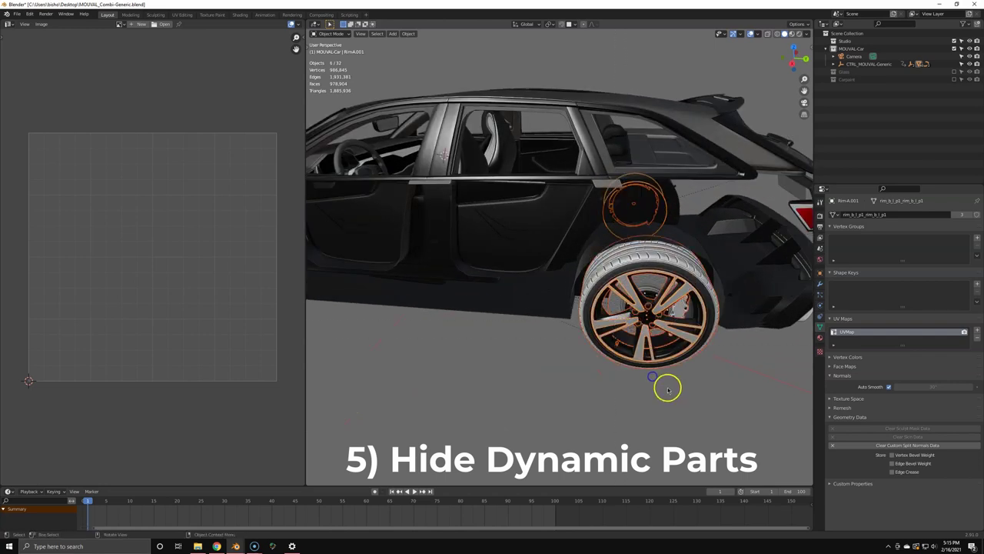
key(h)
middle_drag(657, 333, 494, 321)
click(493, 288)
key(h)
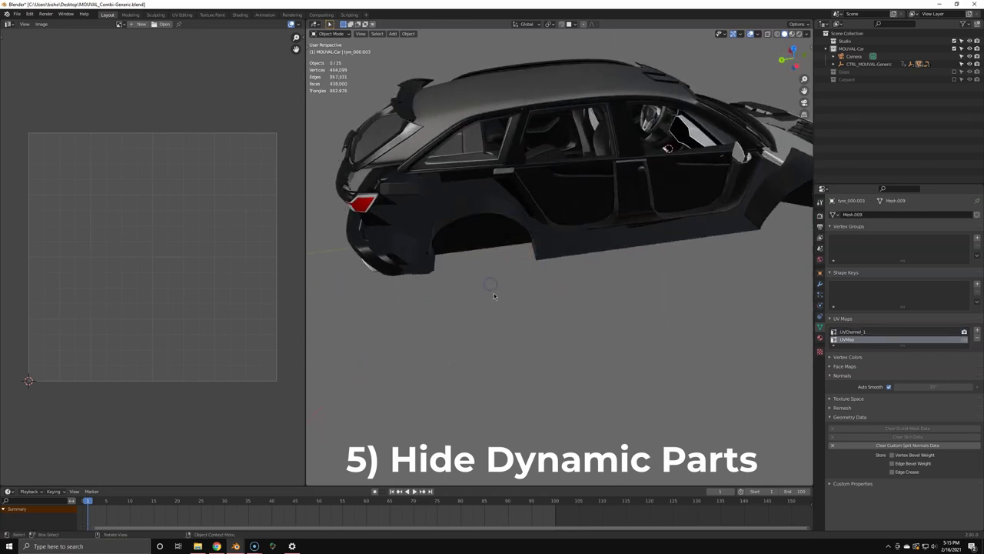
- Unhide all the wheel parts, move them into a new collection named Wheels, and exclude that collection from the view layer
middle_drag(492, 287, 548, 293)
scroll(600, 292, down, 3)
middle_drag(606, 291, 510, 279)
key(alt+h)
key(m)
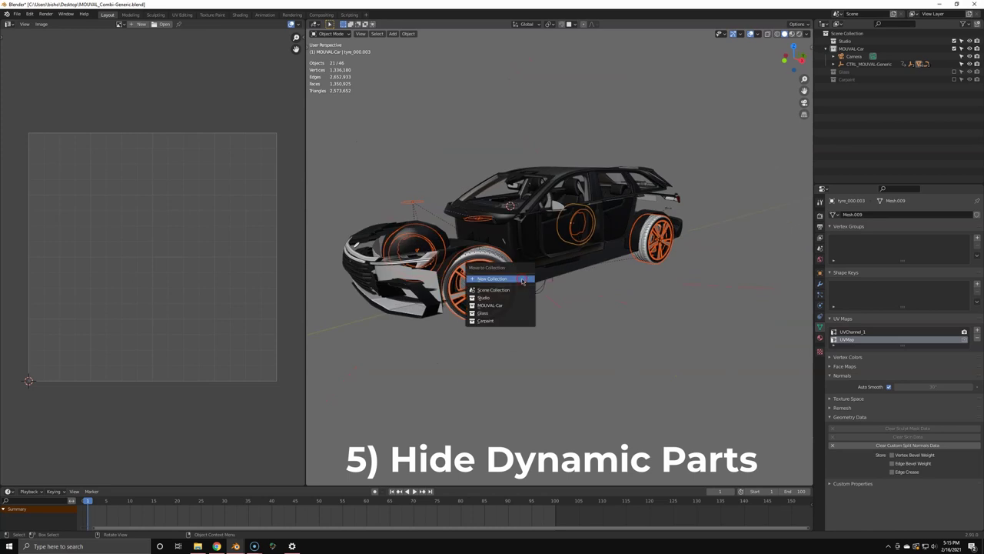
click(512, 283)
click(521, 301)
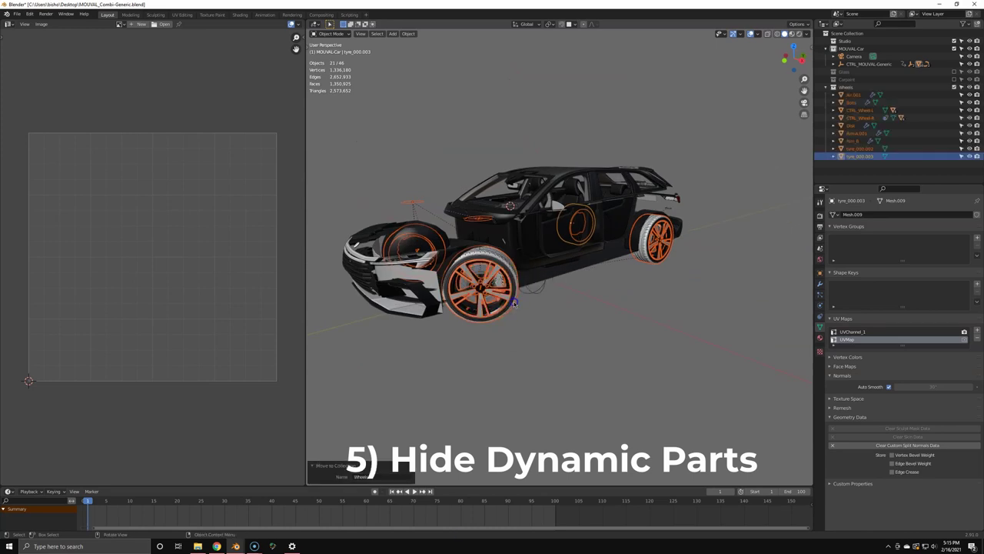
click(955, 87)
- Select all remaining car parts and enter Edit Mode with all of their geometry selected
middle_drag(553, 223, 531, 319)
click(569, 213)
key(a)
key(Tab)
key(a)
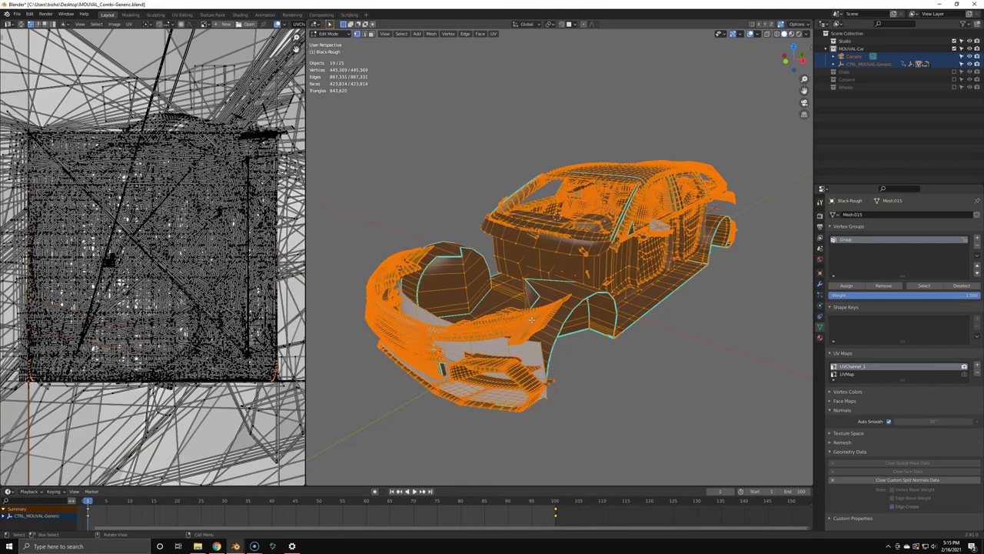
- Unwrap all selected car geometry with Smart UV Project at a 66° angle limit and zero island margin
key(u)
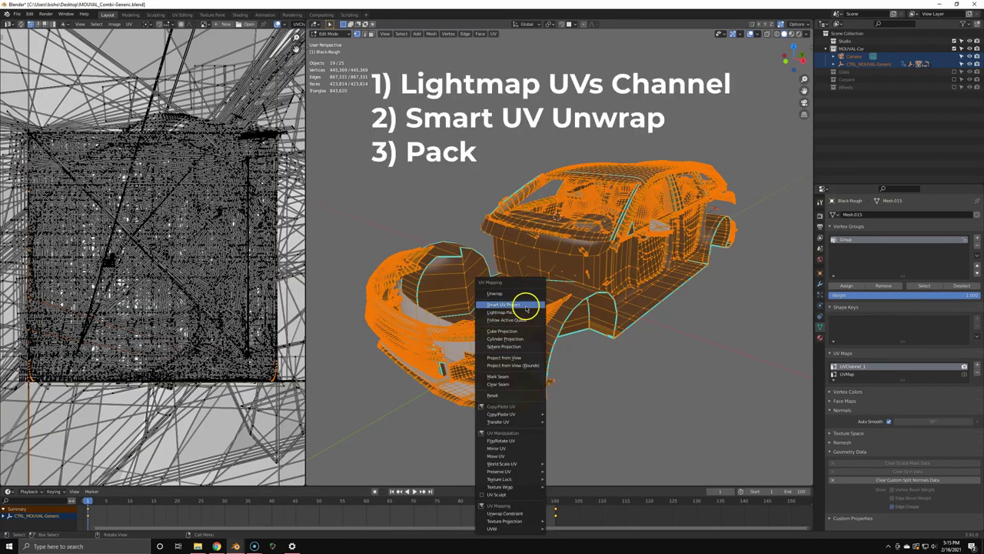
click(526, 306)
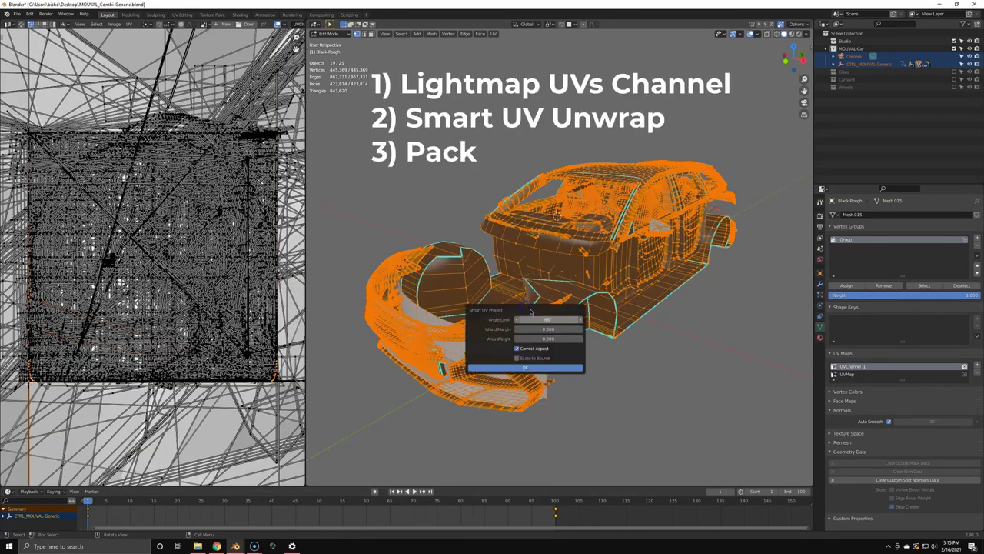
click(533, 367)
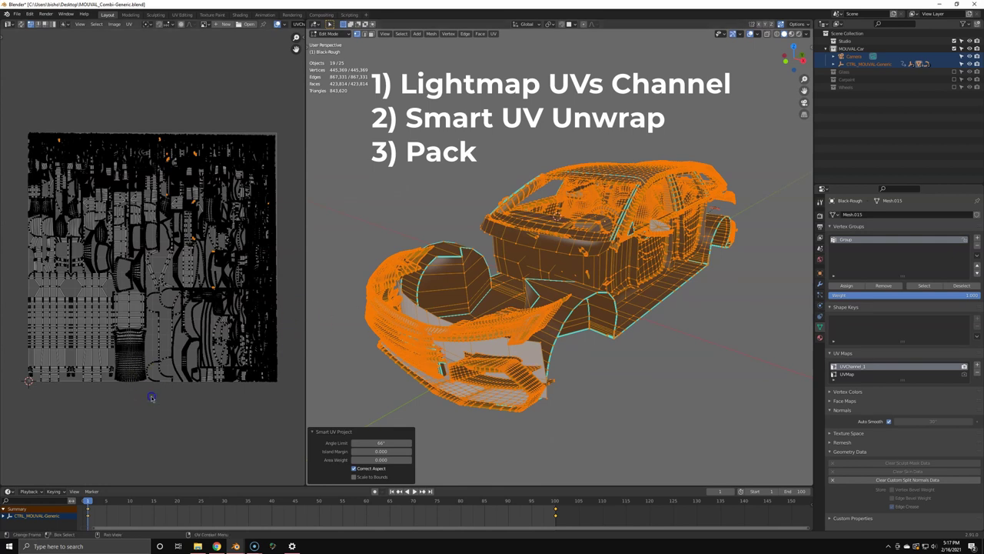
- Select all UV islands and pack them with UVPackmaster2 at a 0.003 margin
key(a)
key(n)
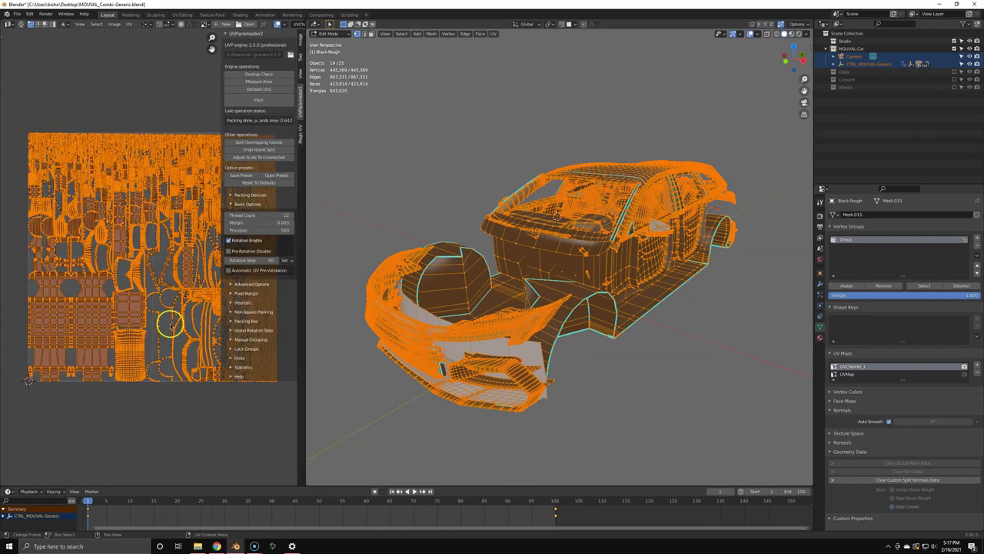
click(259, 101)
key(n)
scroll(123, 255, up, 2)
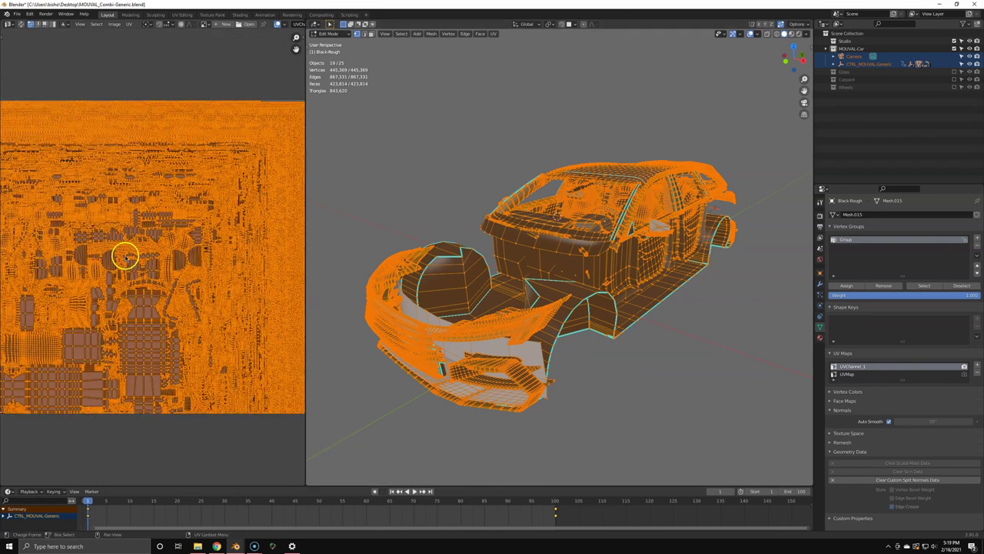
scroll(108, 243, down, 2)
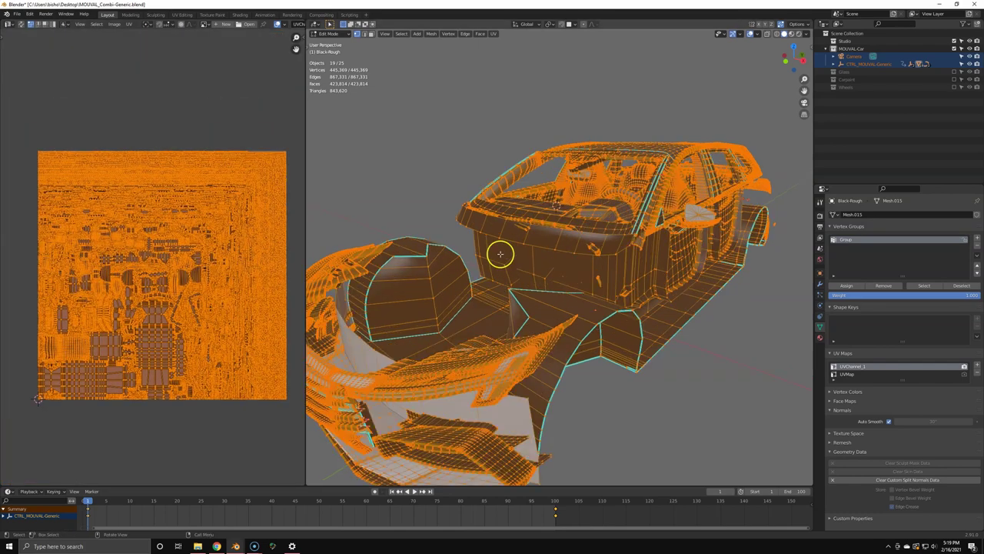
- Return to Object Mode, duplicate the selected car parts in place, and move the copies into a new collection named Bake
scroll(500, 254, down, 3)
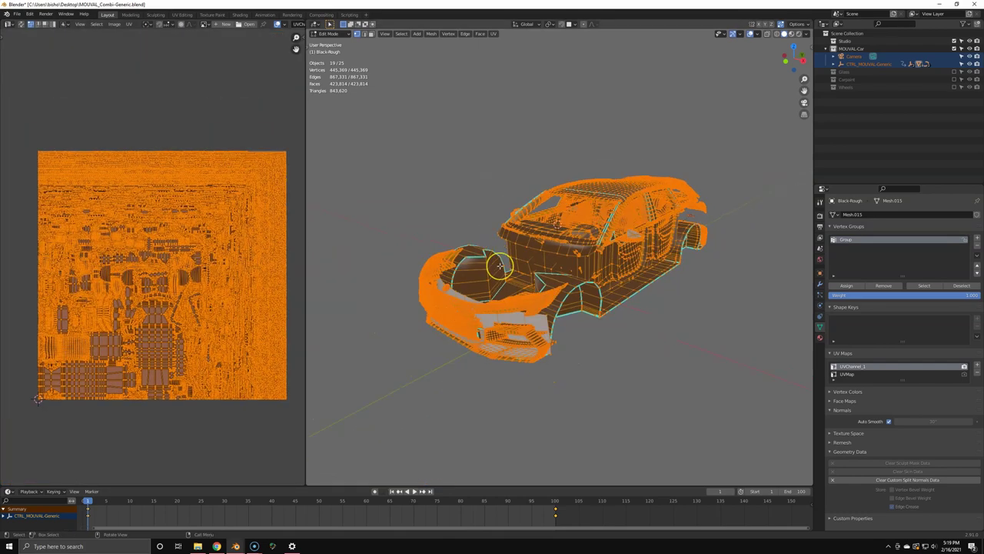
key(Tab)
middle_drag(500, 265, 545, 257)
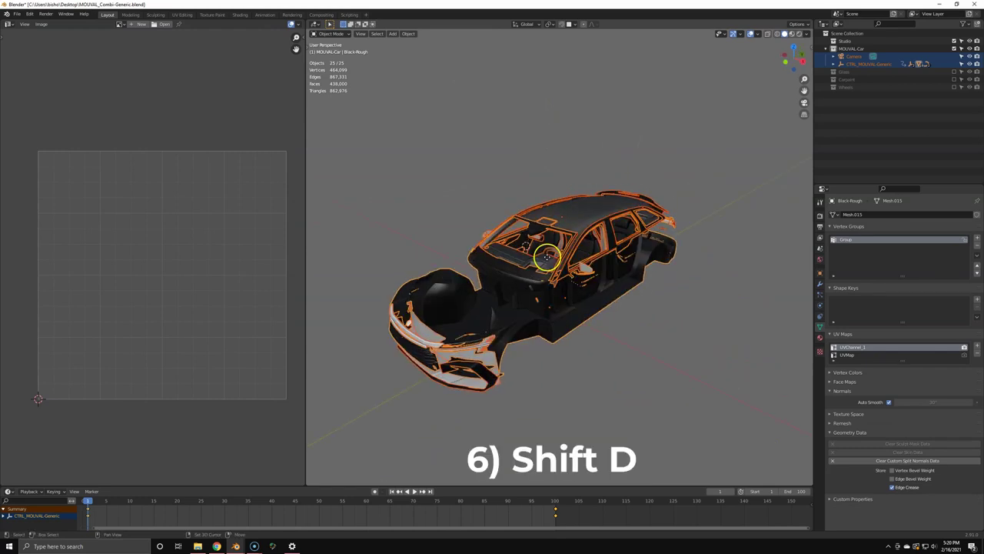
key(shift+d)
right_click(524, 188)
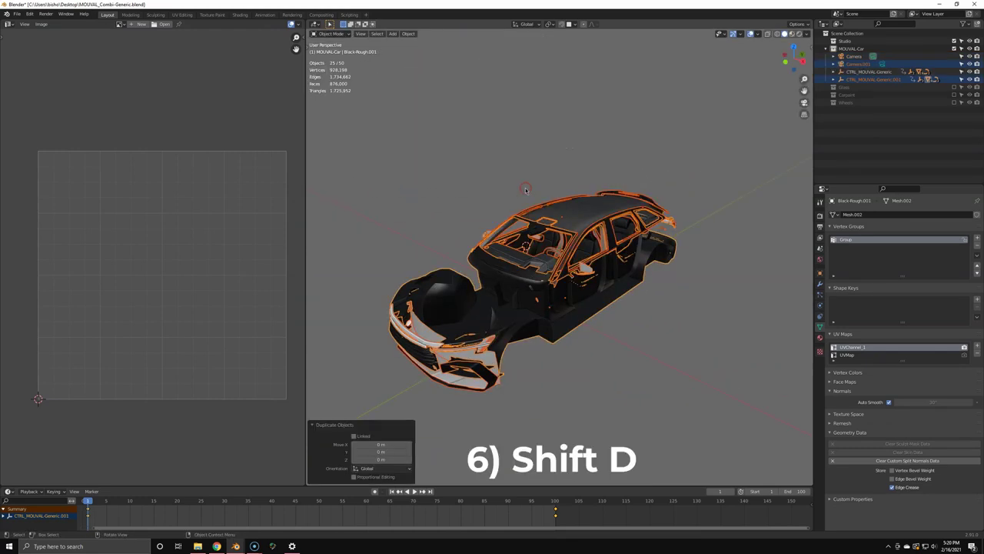
key(m)
click(525, 189)
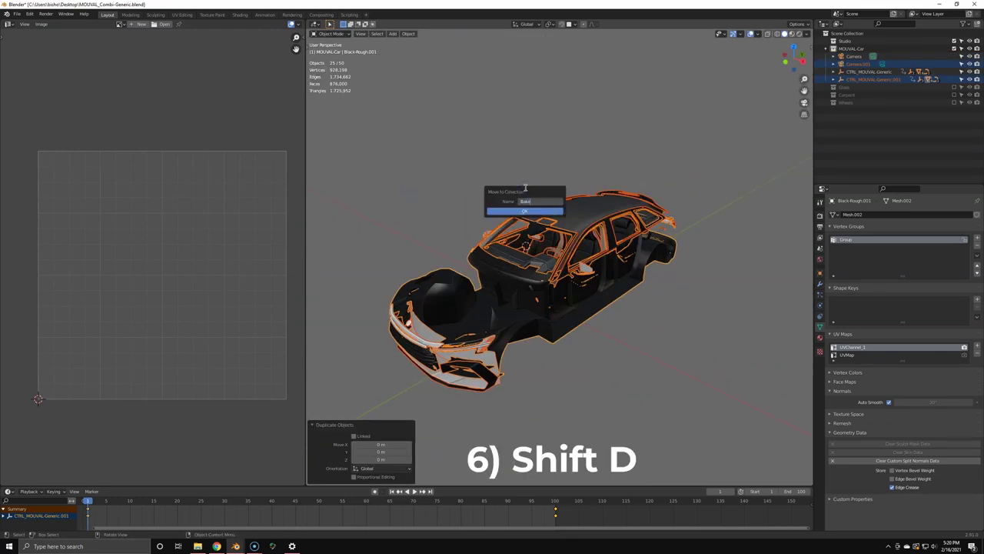
click(526, 211)
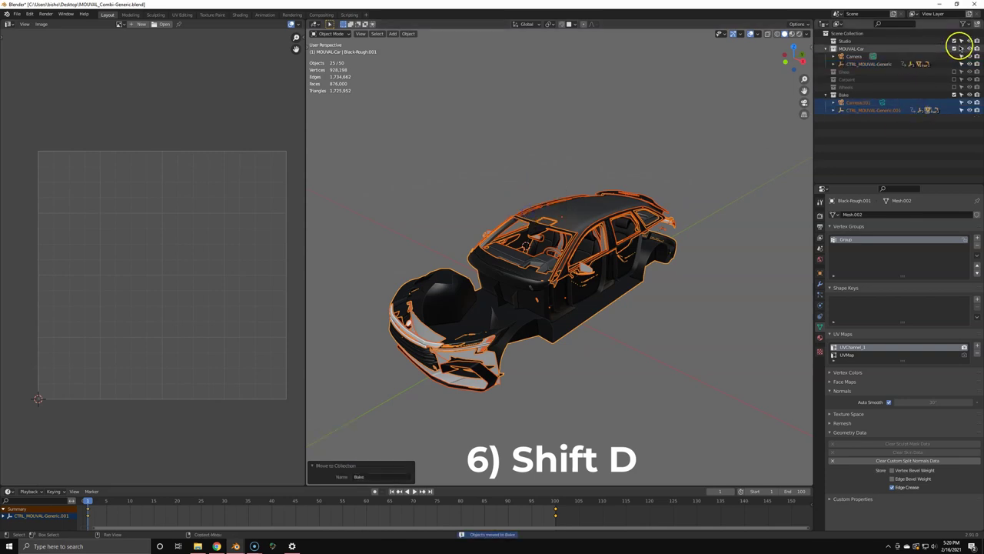
- Exclude the MOUVAL-Car collection from the view layer and join all the duplicated car parts into one mesh
click(955, 48)
scroll(618, 200, up, 4)
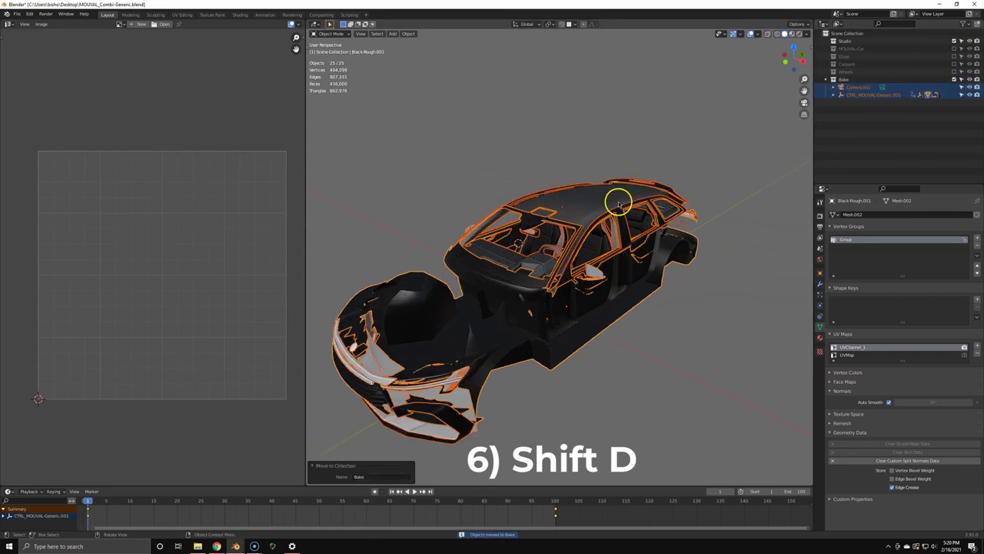
click(603, 188)
key(a)
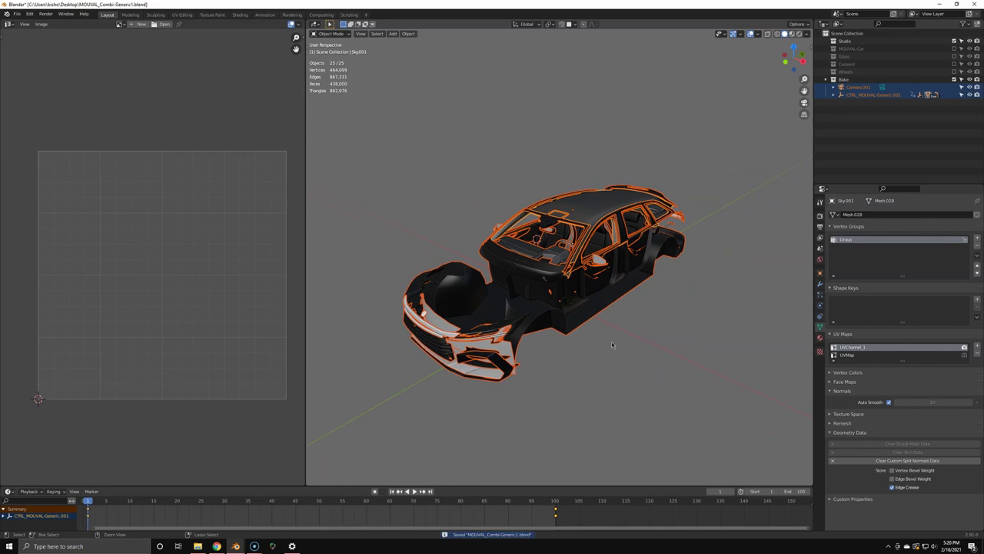
key(ctrl+j)
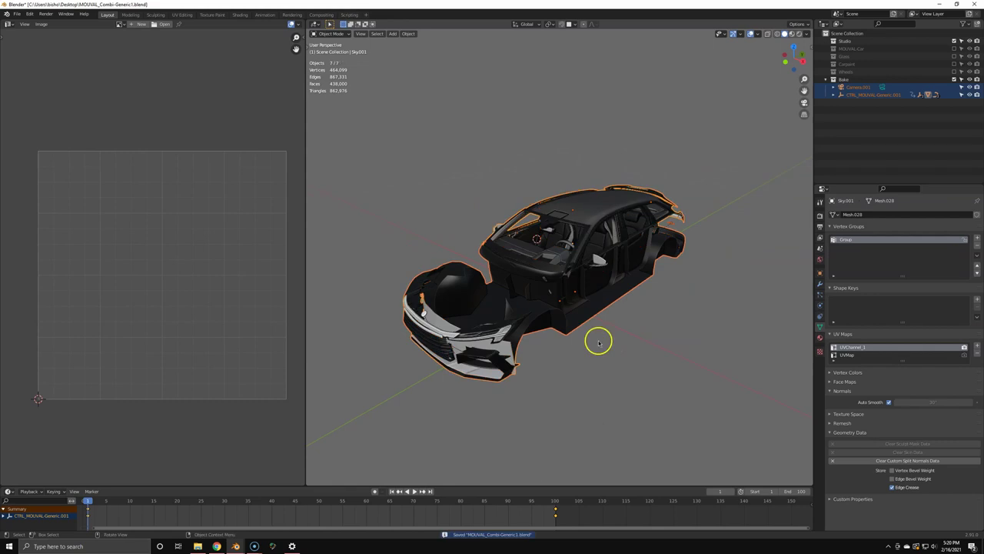
- Show the joined mesh's materials, split the UV editor area in two, and make the upper half a Shader Editor
click(820, 338)
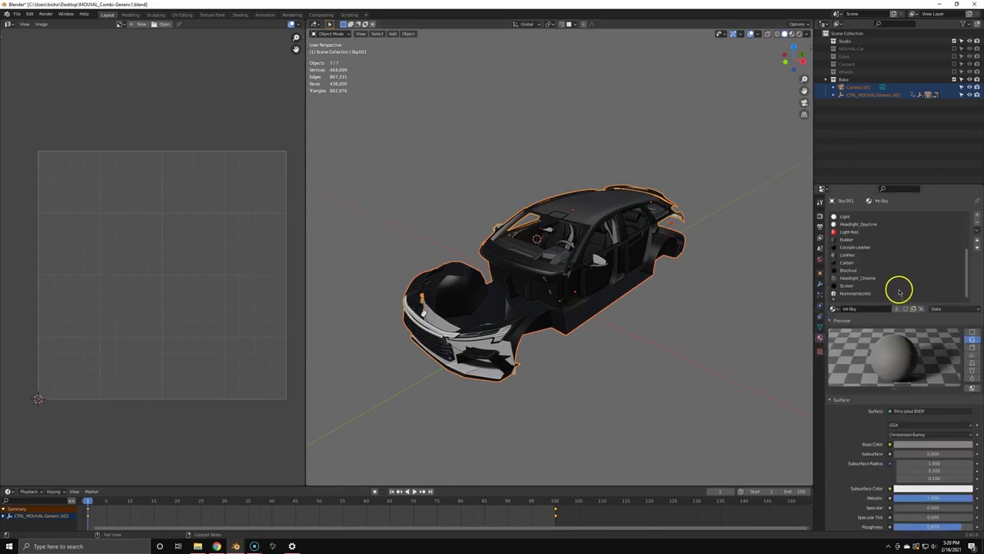
scroll(899, 290, up, 4)
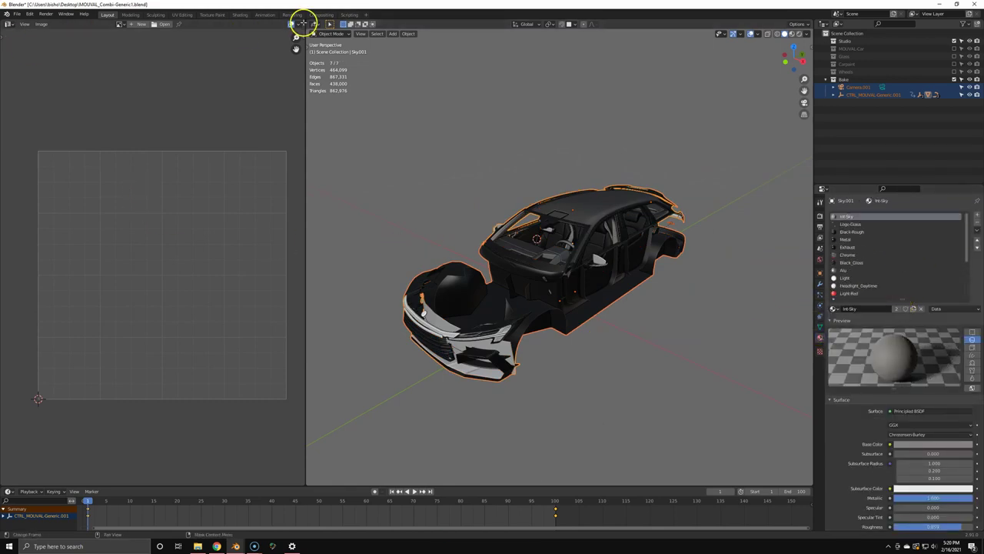
drag(303, 21, 285, 258)
click(8, 24)
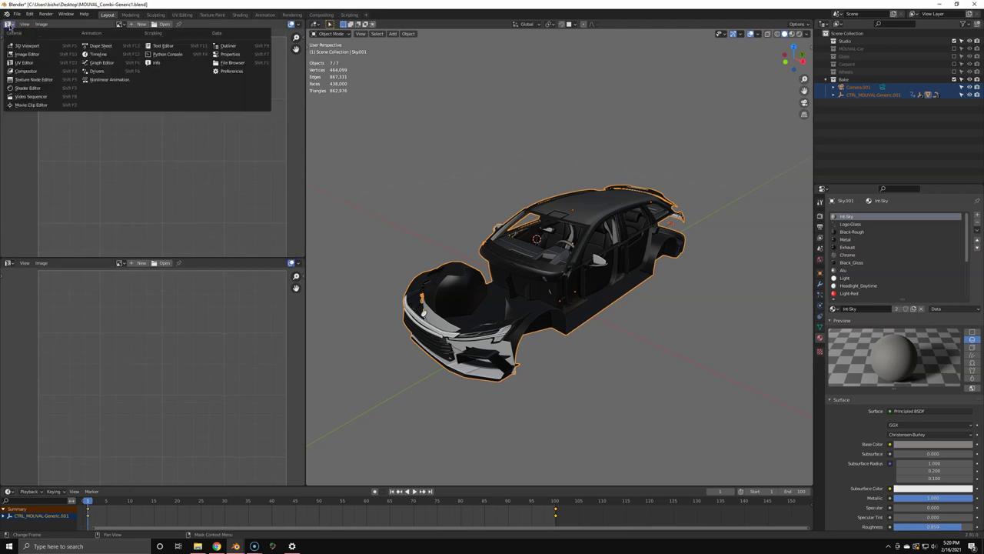
click(26, 54)
click(9, 24)
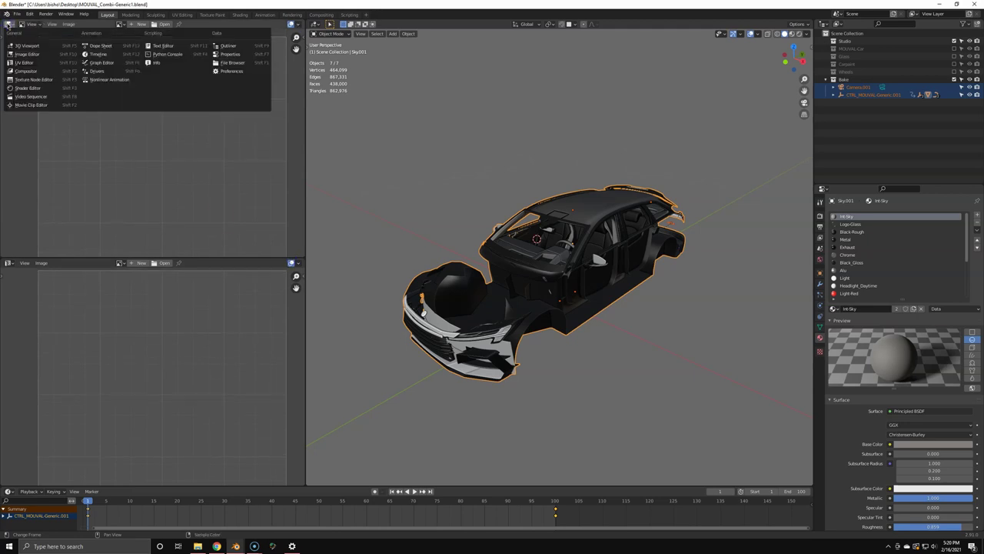
click(27, 90)
key(Home)
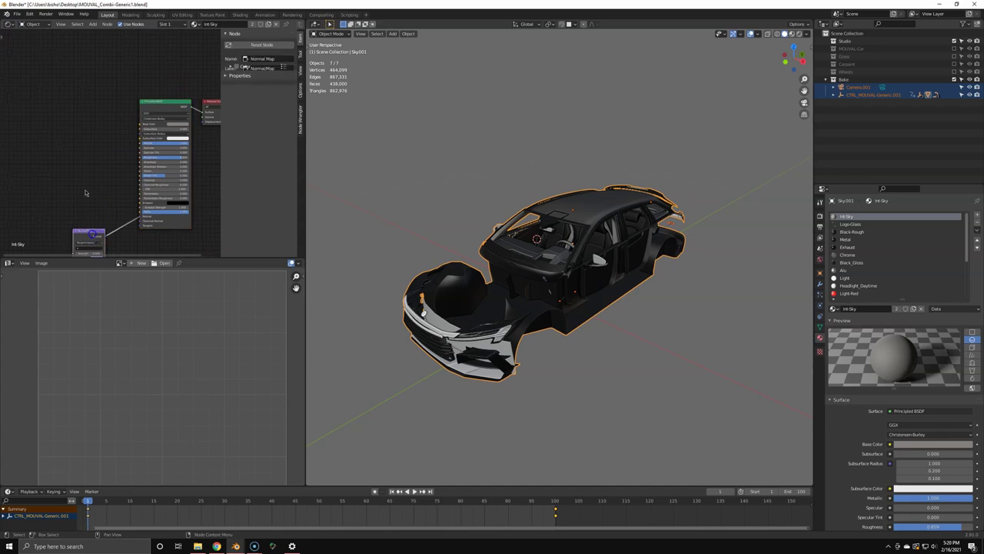
- Delete the Normal Map node from the Int-Sky material
key(x)
key(shift+a)
click(94, 145)
right_click(101, 146)
scroll(107, 142, up, 2)
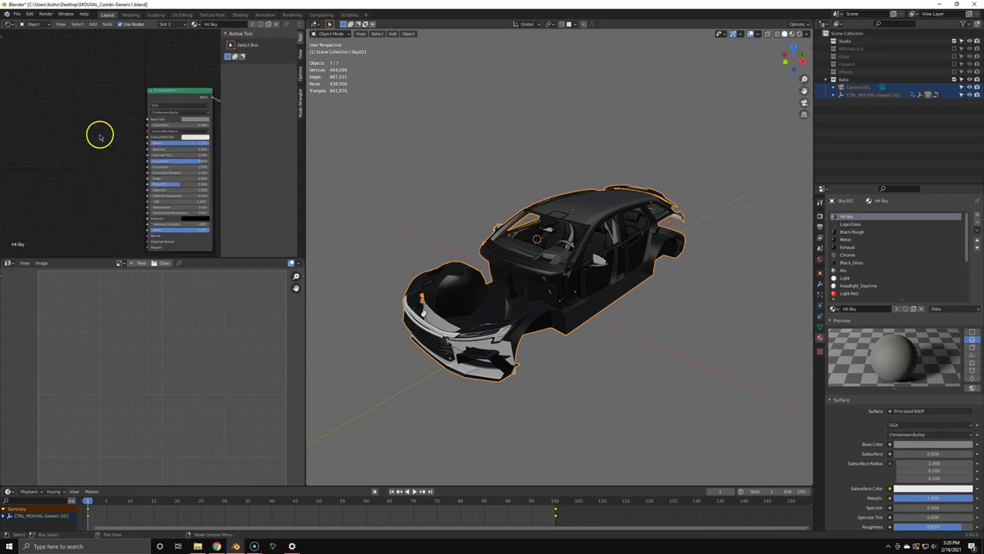
- Add an Image Texture node with a new blank 1024 x 1024 px image to the Int-Sky material
click(98, 133)
text(i)
click(125, 145)
click(67, 130)
click(63, 139)
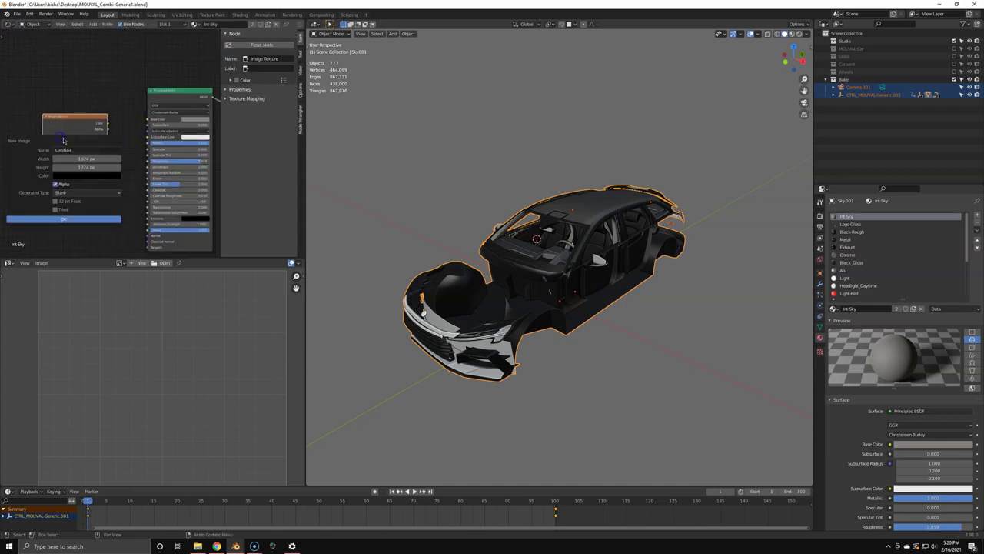
click(56, 219)
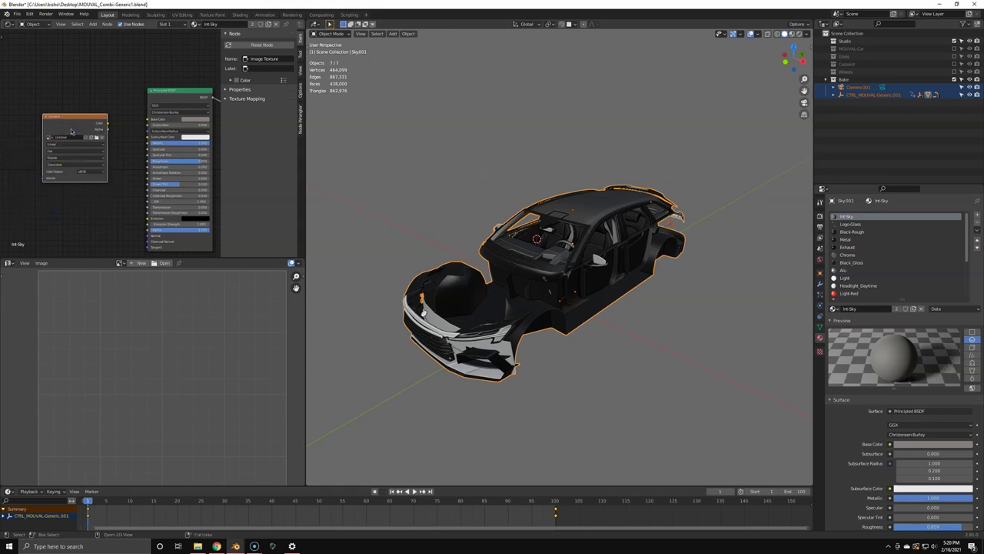
- Try to copy the Image Texture node into the Black-Rough material
key(ctrl+g)
key(Tab)
click(851, 224)
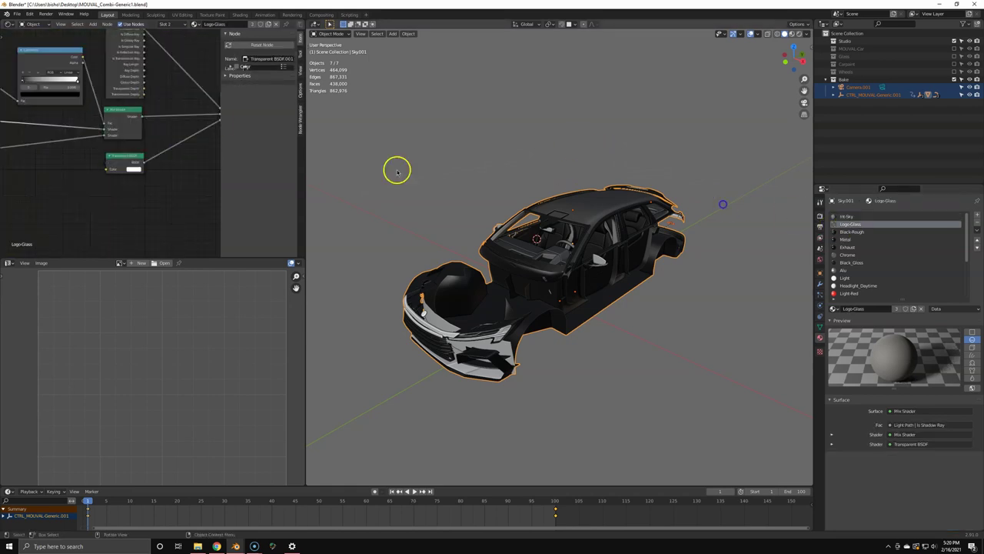
click(850, 231)
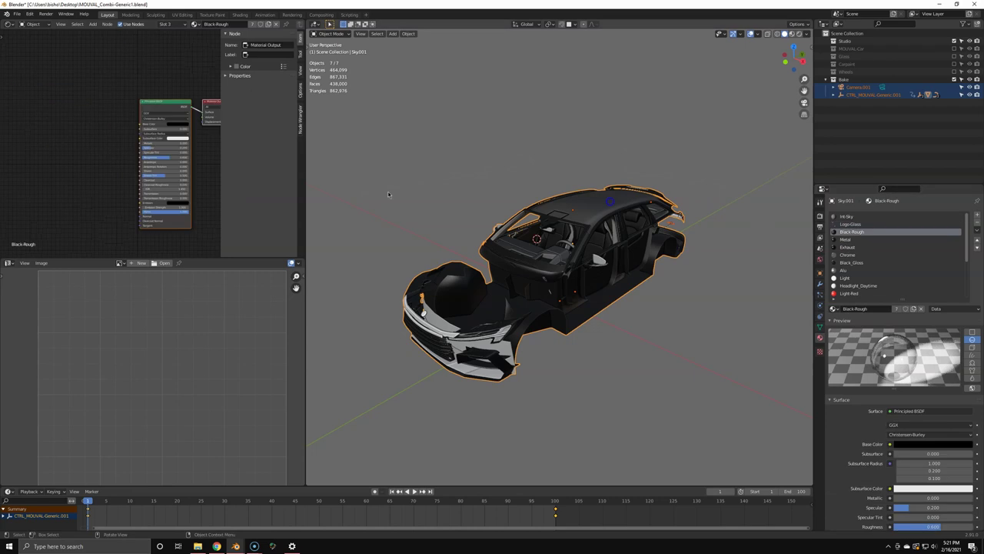
key(ctrl+v)
scroll(57, 138, up, 4)
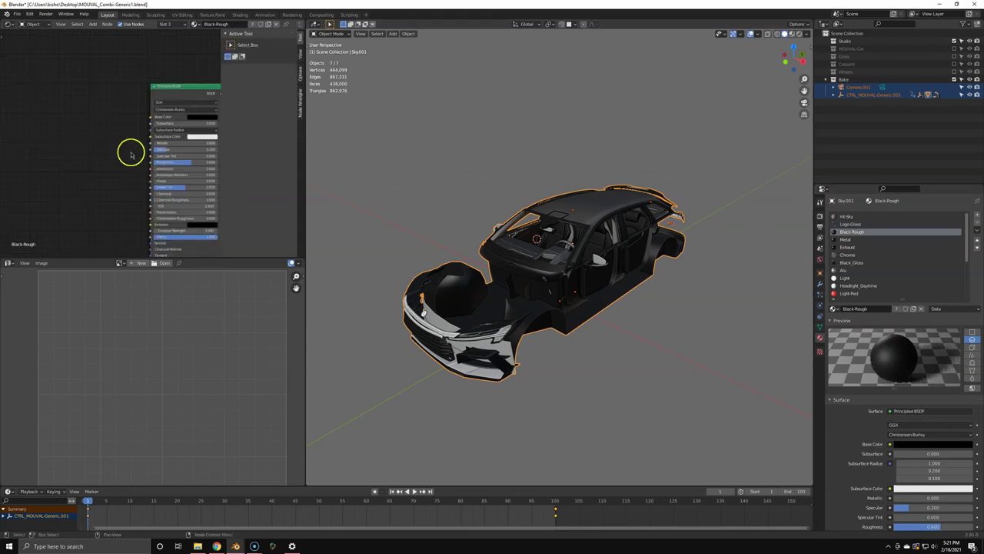
- Remove the Image Texture node from the Int-Sky material
click(846, 224)
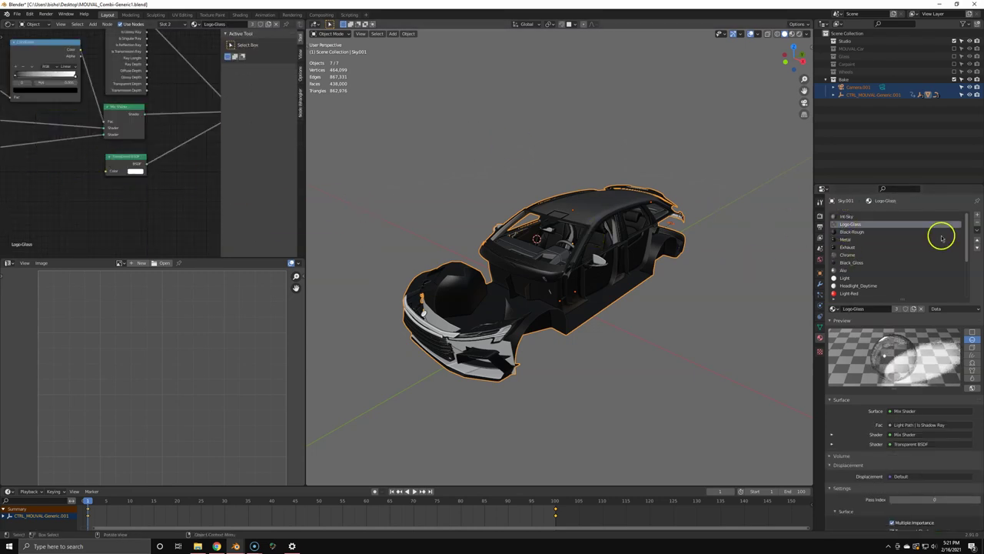
click(923, 217)
key(x)
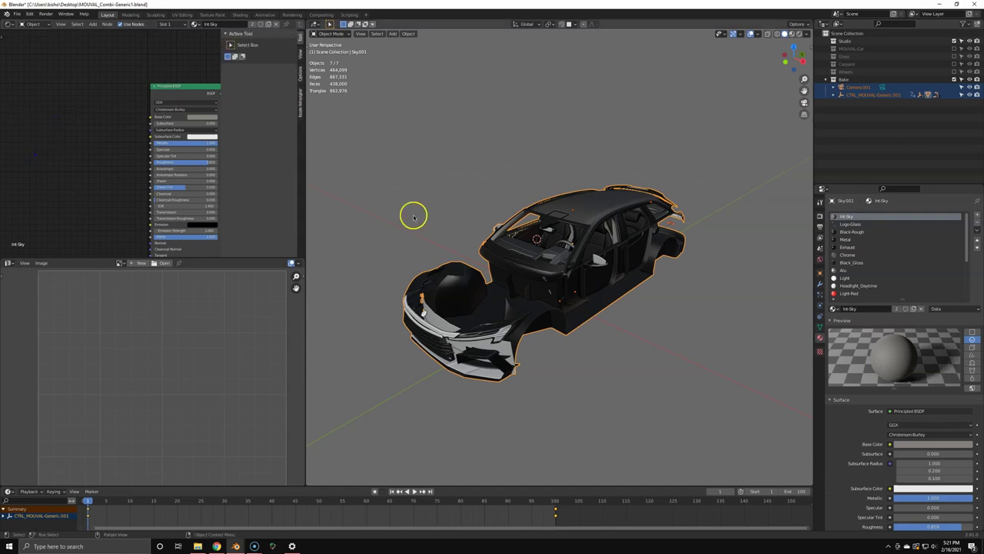
- Remove every material slot from the joined bake mesh
scroll(971, 274, down, 4)
click(977, 223)
click(976, 223)
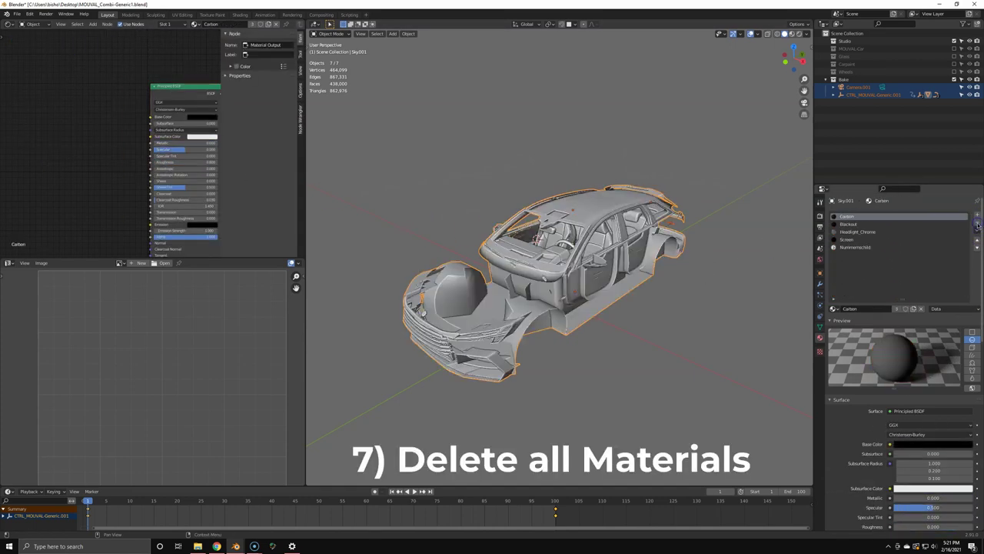
click(976, 223)
- Create a new material on the bake mesh and name it Bake-Main
click(873, 309)
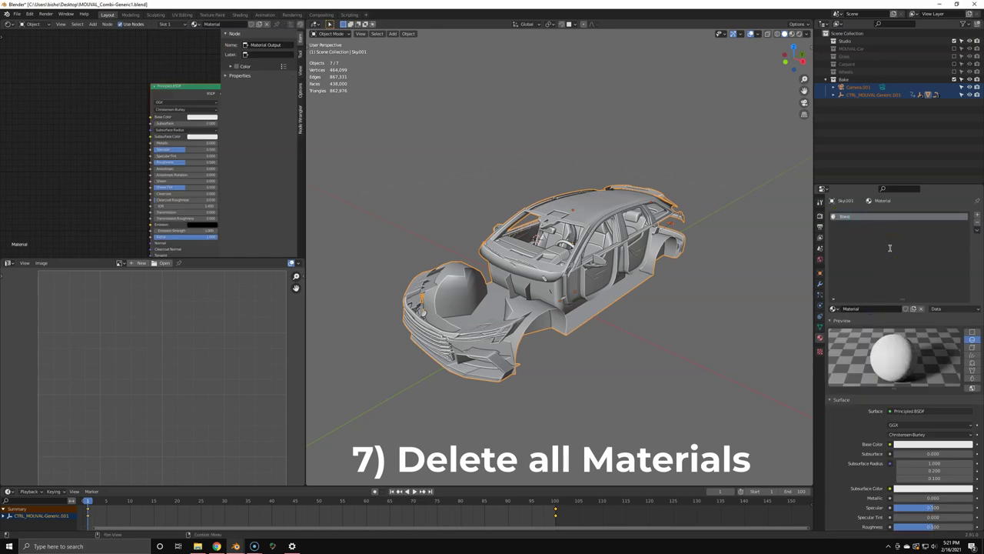
key(BackSpace)
key(BackSpace)
key(BackSpace)
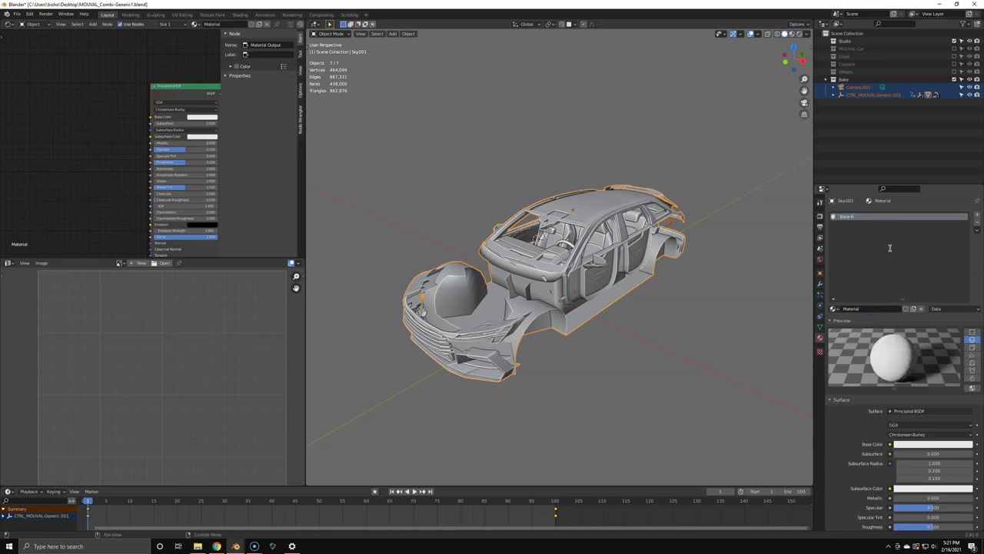
- Change the Bake-Main surface shader to Diffuse BSDF and set its color to pure white
click(912, 411)
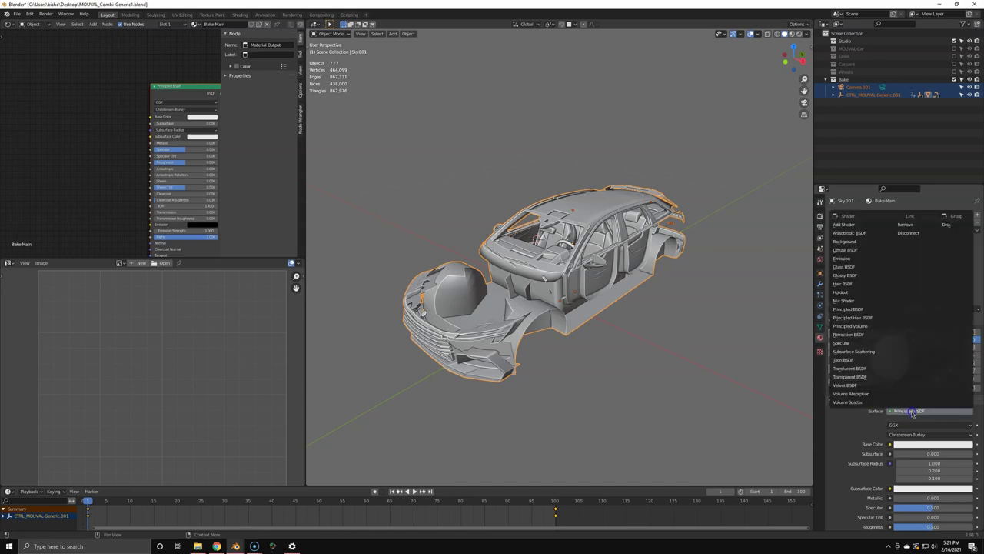
key(d)
click(922, 424)
drag(966, 317, 966, 310)
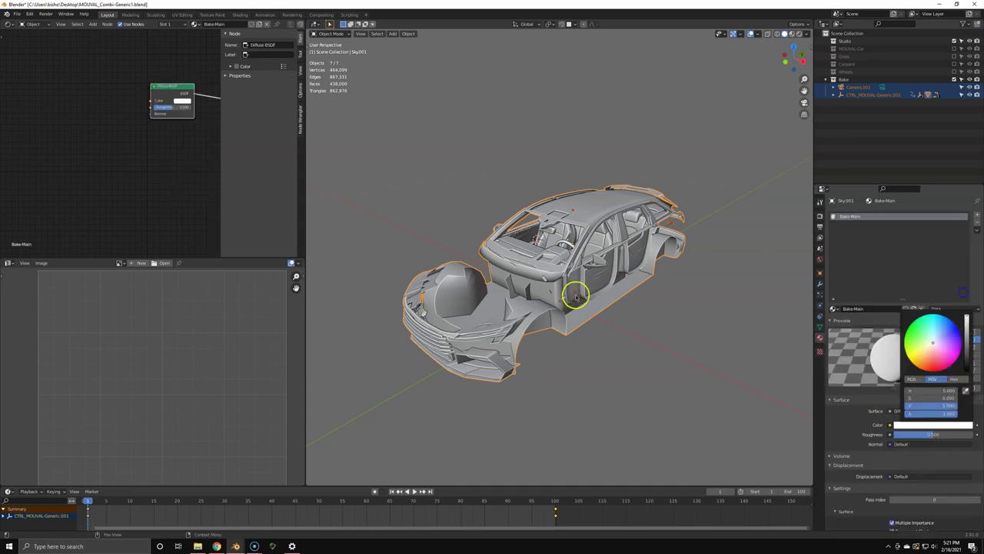
- Add an Image Texture node to the Bake-Main material
middle_drag(576, 295, 586, 278)
scroll(586, 278, up, 1)
scroll(166, 165, down, 1)
middle_drag(163, 159, 87, 170)
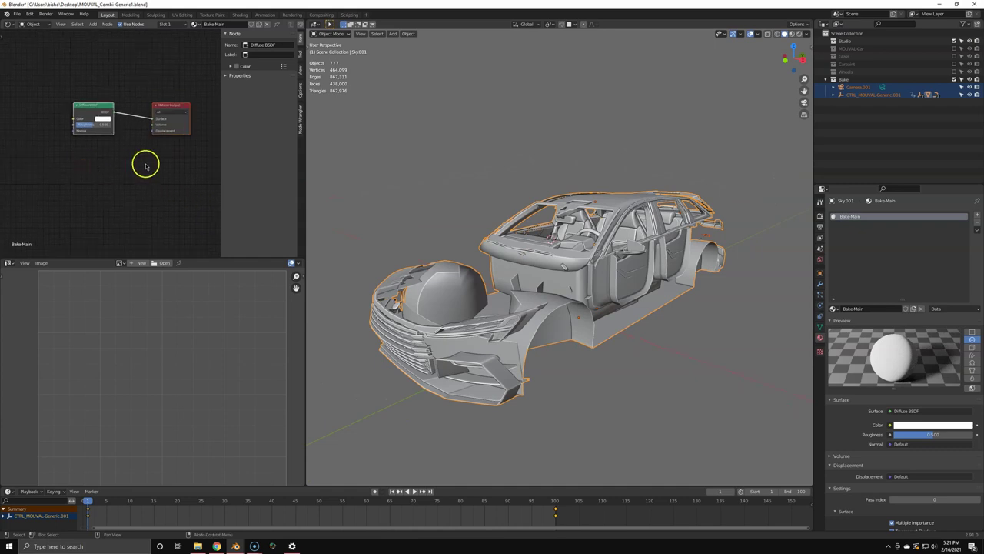
key(n)
key(shift+a)
click(138, 174)
text(i)
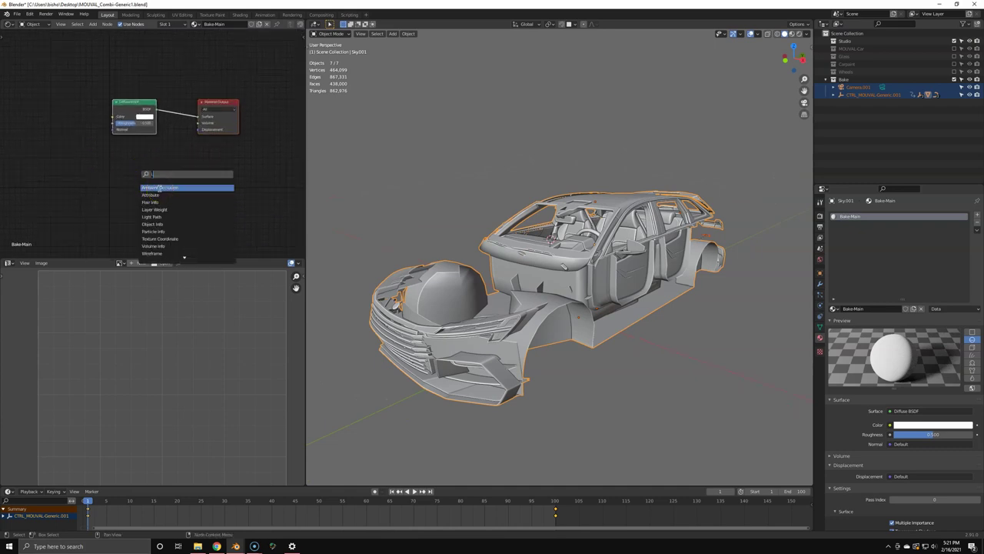
text(m)
click(167, 193)
- Create a new 4096 x 4096 px image named Bake_Main in the Image Texture node
click(116, 178)
click(110, 187)
drag(135, 204, 135, 220)
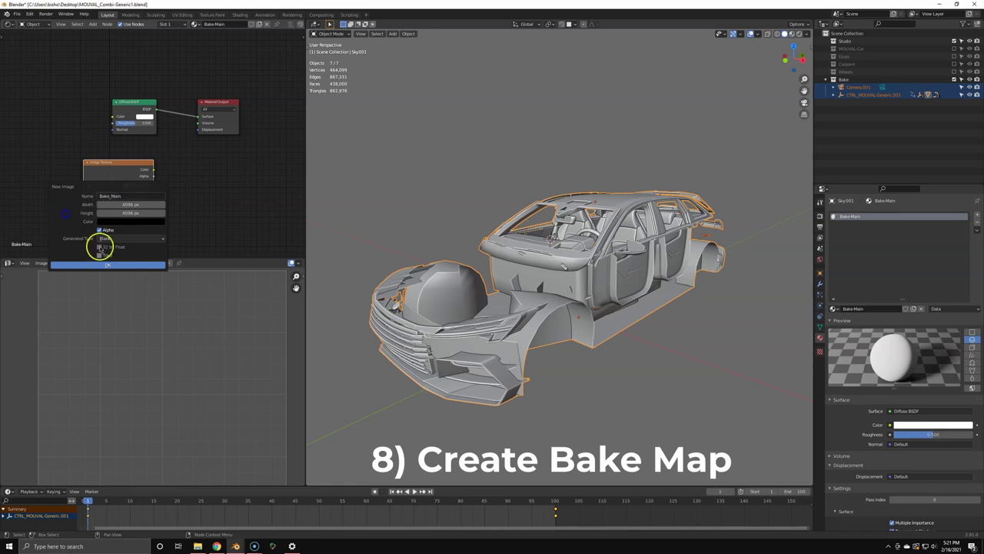
click(119, 265)
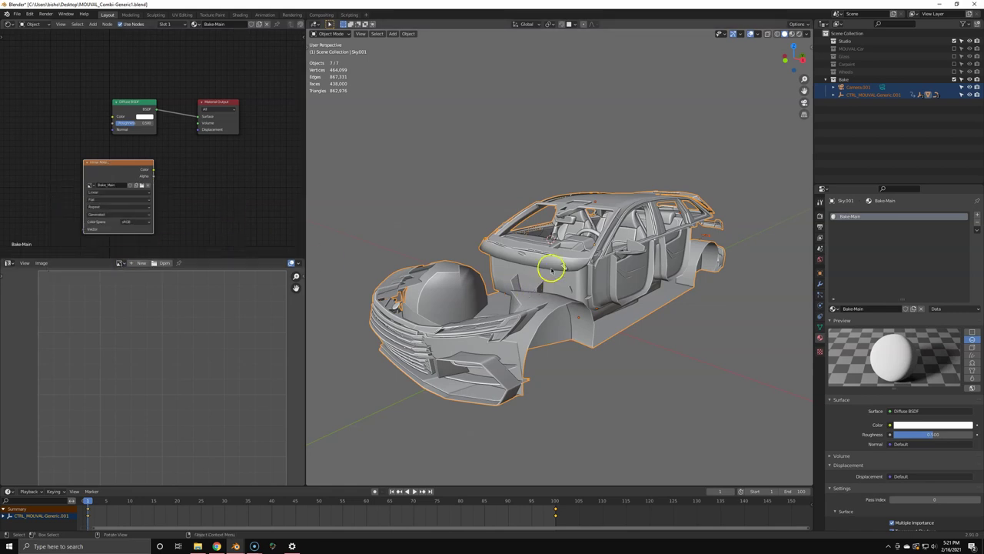
- Exclude the Bake collection from the view layer and rename it Bake_Main
scroll(549, 268, down, 2)
click(953, 80)
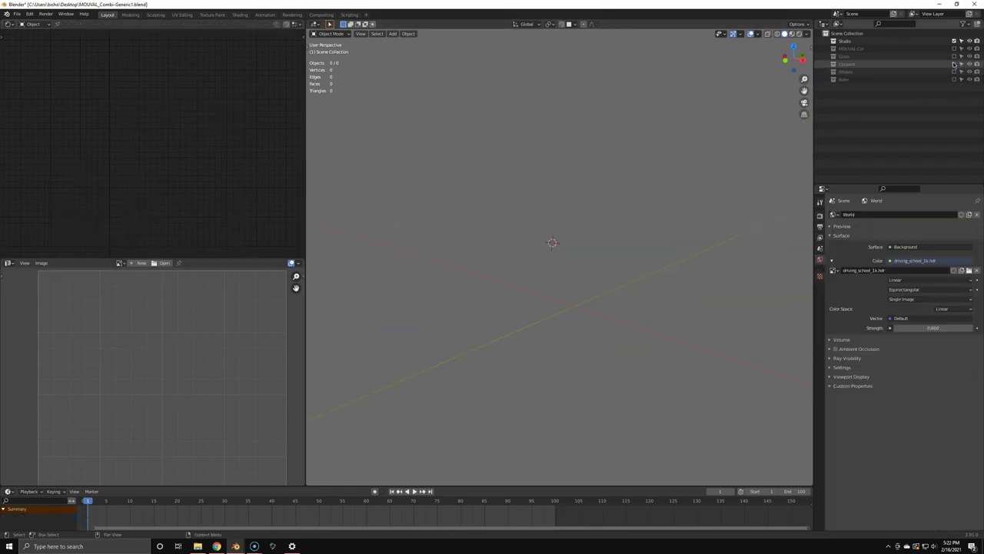
click(847, 81)
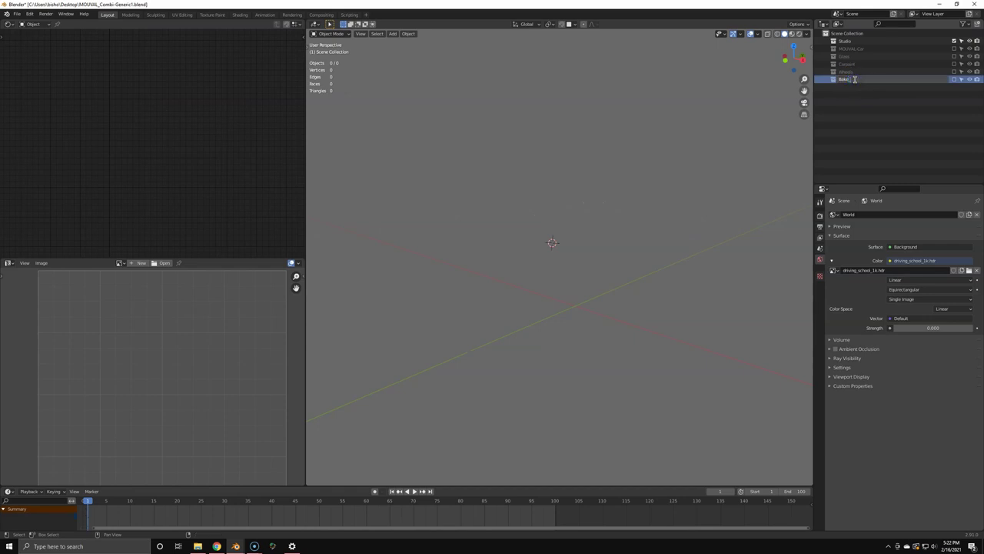
- Enable the Carpaint collection and duplicate its mesh in place into a new collection named Bake_Carpaint
click(862, 64)
click(954, 63)
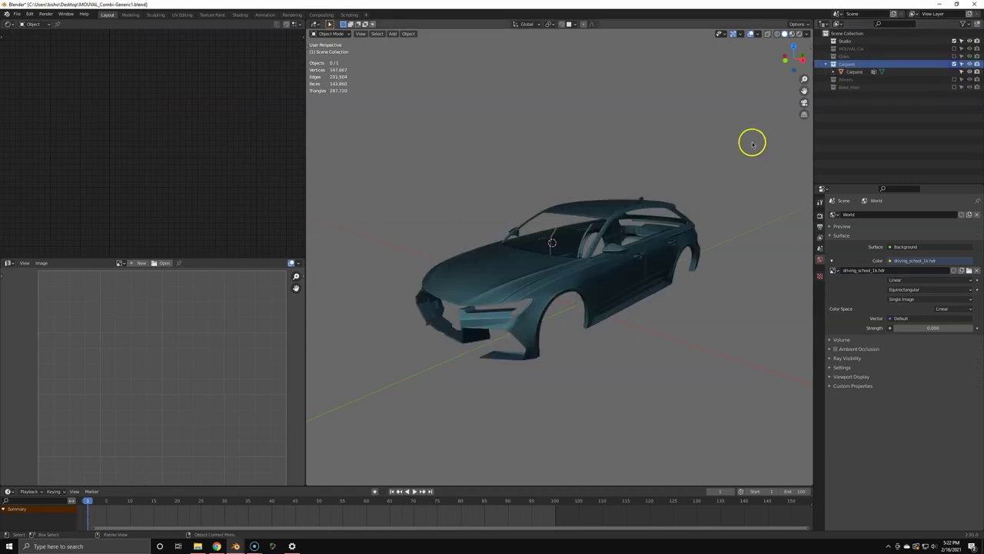
key(shift+d)
key(Escape)
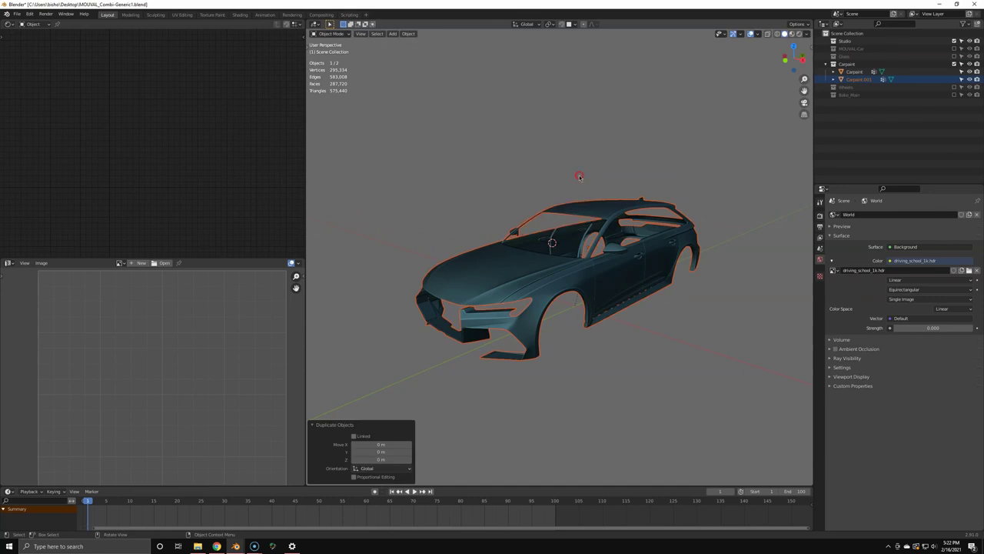
key(m)
click(593, 179)
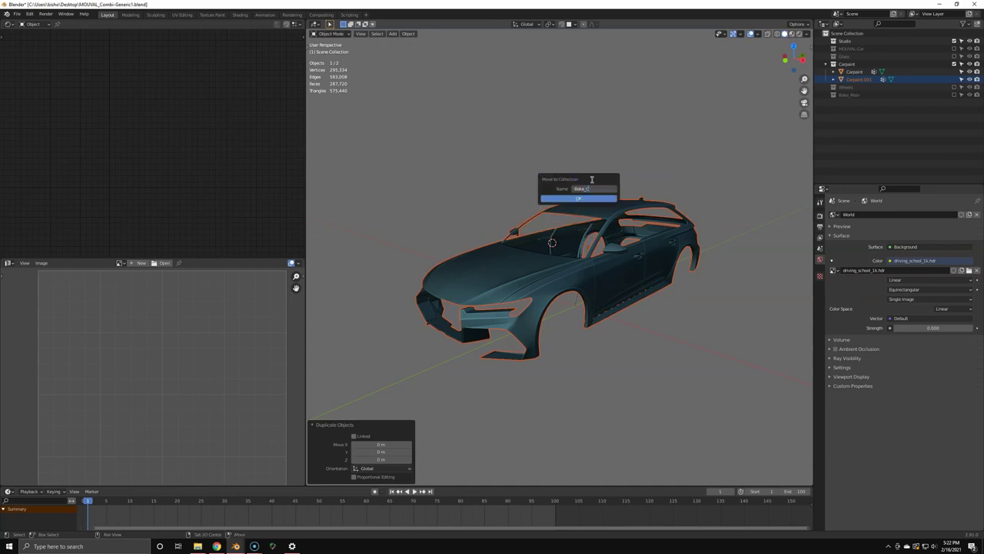
click(588, 198)
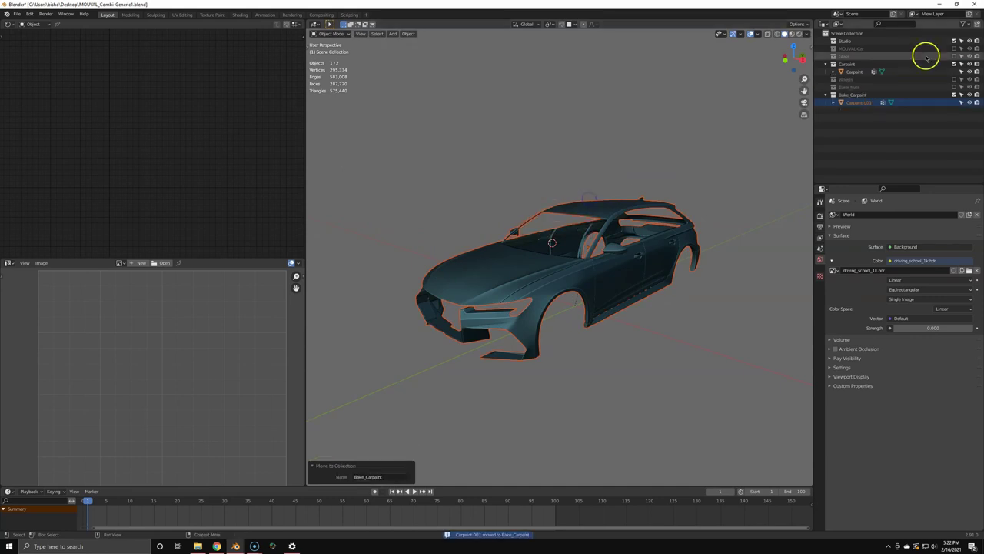
- Exclude the original Carpaint collection and re-enable the Bake_Main collection
click(955, 64)
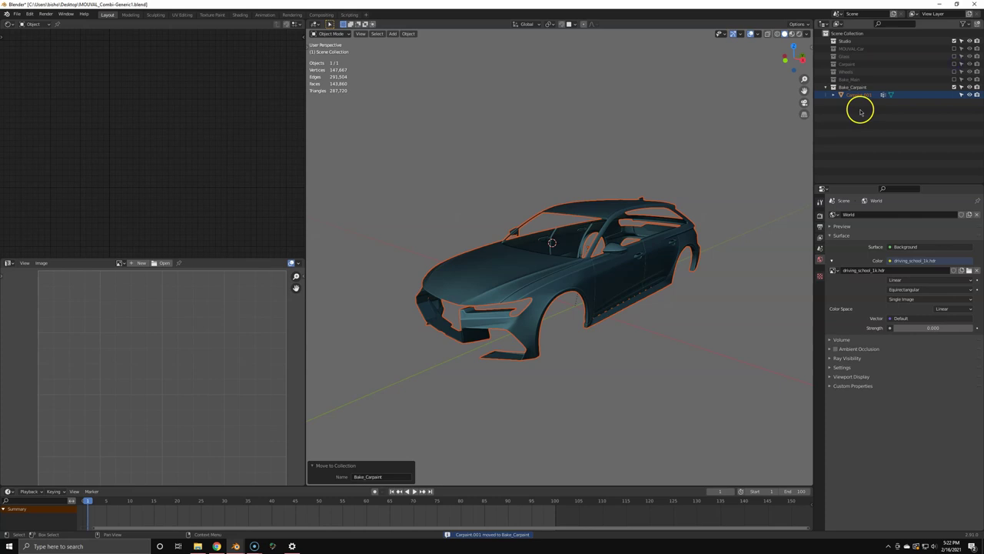
click(955, 80)
- Delete the Principled BSDF from the duplicated car paint mesh's material and connect the Diffuse BSDF to the Material Output's Surface
click(502, 290)
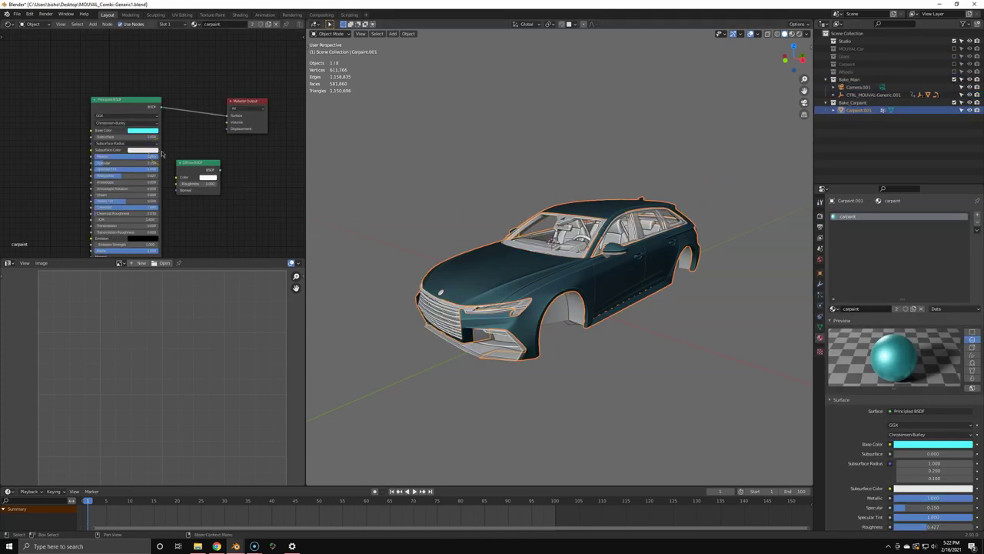
scroll(191, 139, down, 1)
middle_drag(176, 129, 242, 132)
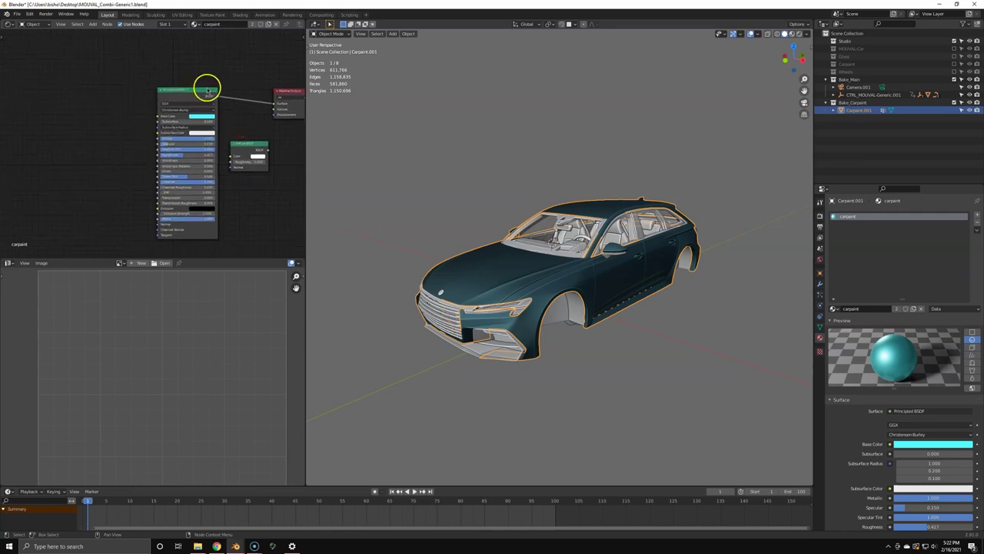
middle_drag(208, 90, 177, 93)
key(x)
drag(219, 155, 159, 112)
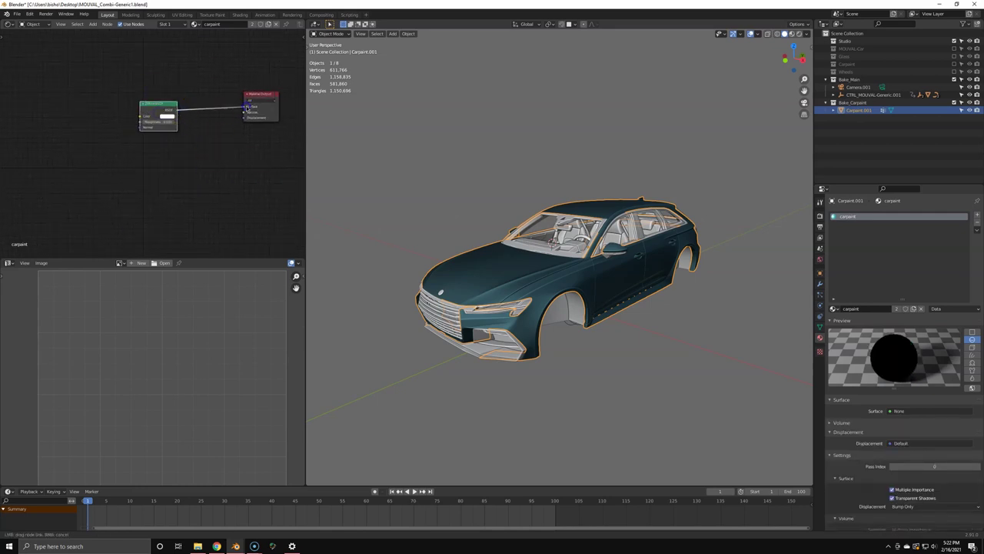
click(169, 116)
- Add an Image Texture node with a new 4096 x 4096 px image named Bake_Carpaint to the carpaint material
scroll(184, 168, up, 1)
key(shift+a)
click(160, 168)
text(im)
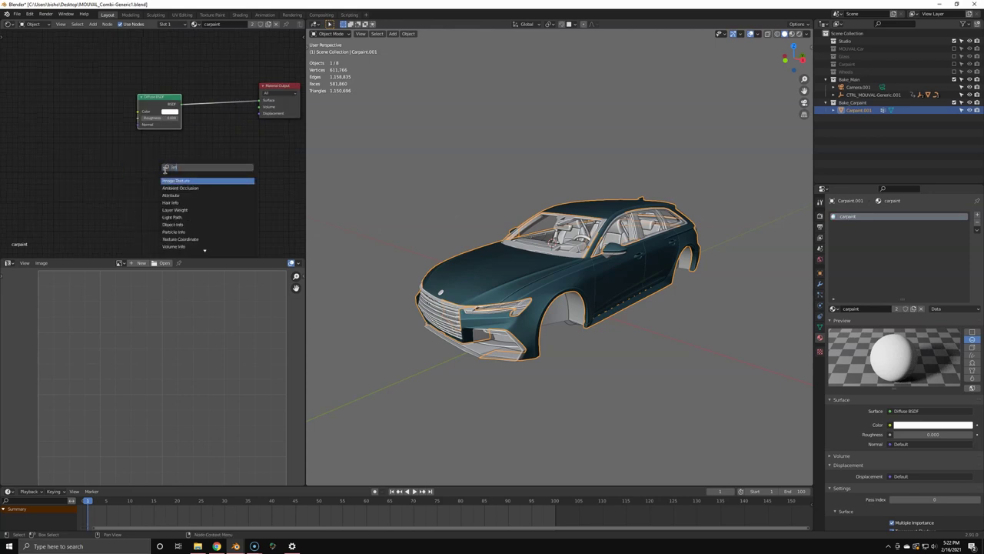
click(179, 181)
click(135, 159)
click(142, 171)
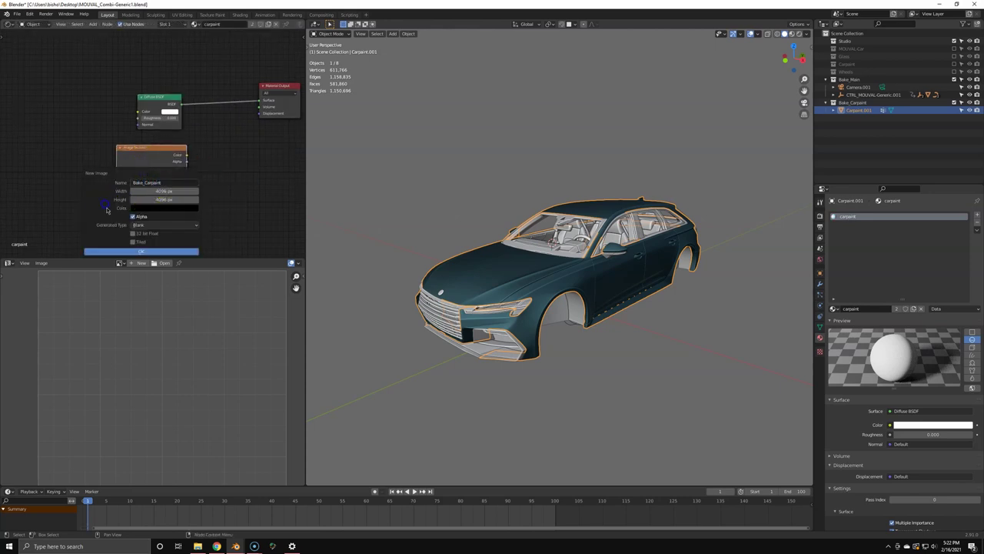
click(130, 252)
- Enable the Wheels collection so the wheels are included in the scene
scroll(503, 253, up, 1)
middle_drag(503, 253, 517, 230)
scroll(518, 230, down, 2)
scroll(518, 231, up, 1)
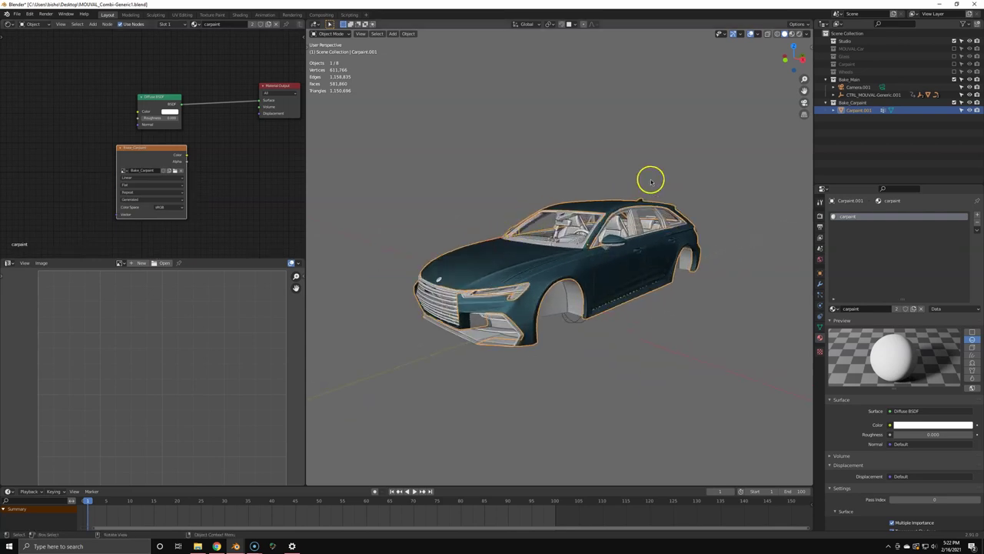
click(955, 73)
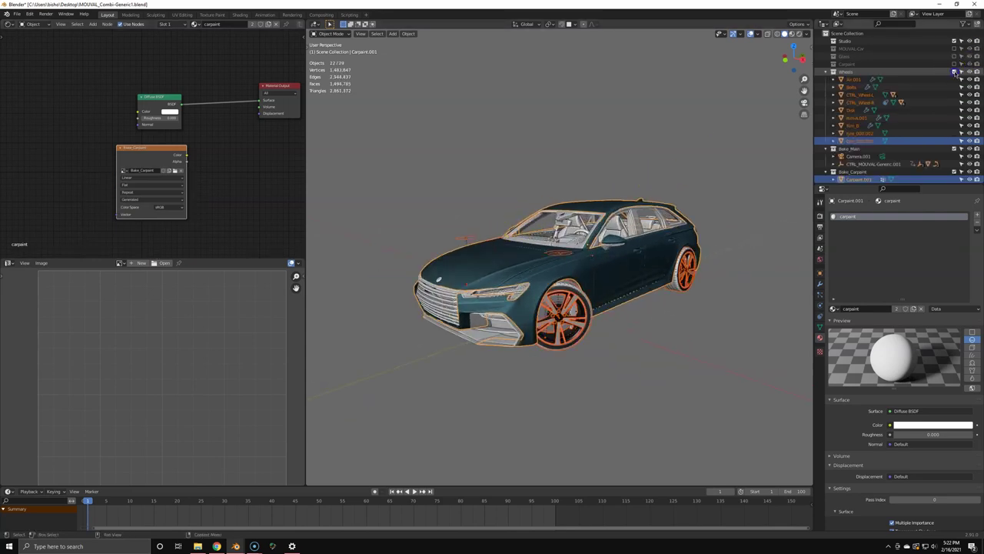
- Add a mesh plane and scale it up well beyond the car's footprint
click(712, 187)
key(shift+a)
click(662, 238)
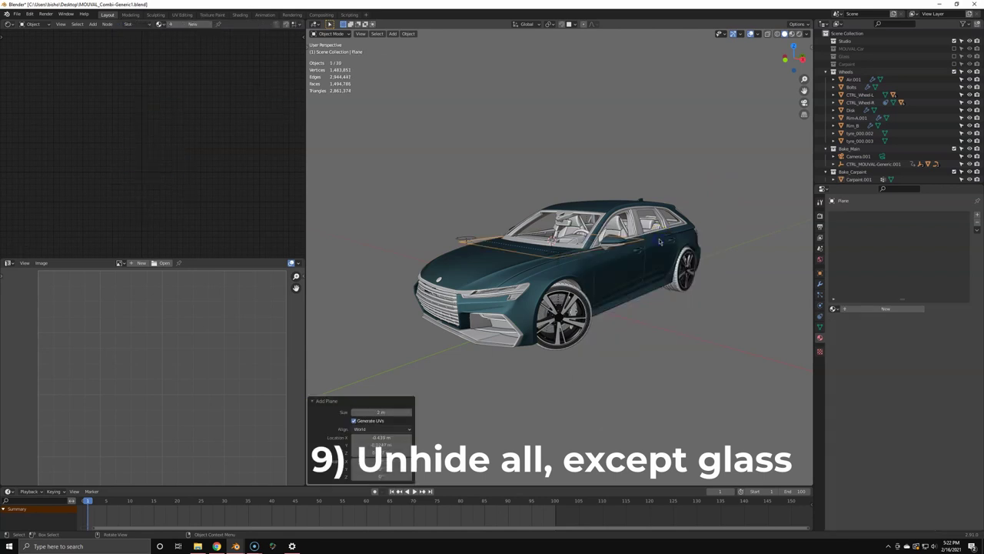
key(s)
click(702, 241)
- Narrow the plane along X to about 0.66 and adjust its overall size to leave a margin around the car
key(KP_7)
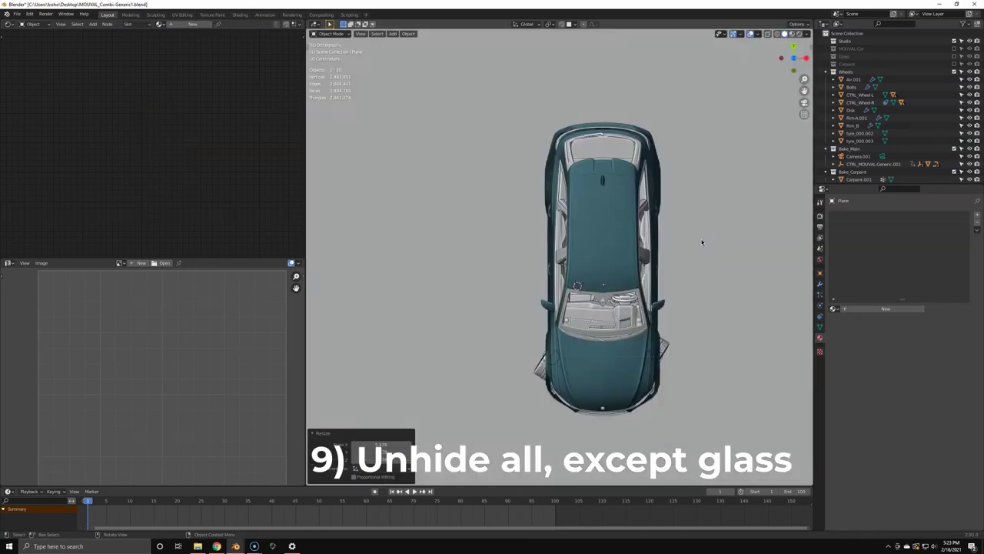
scroll(697, 222, down, 6)
scroll(697, 222, up, 3)
key(s)
key(x)
click(689, 234)
key(s)
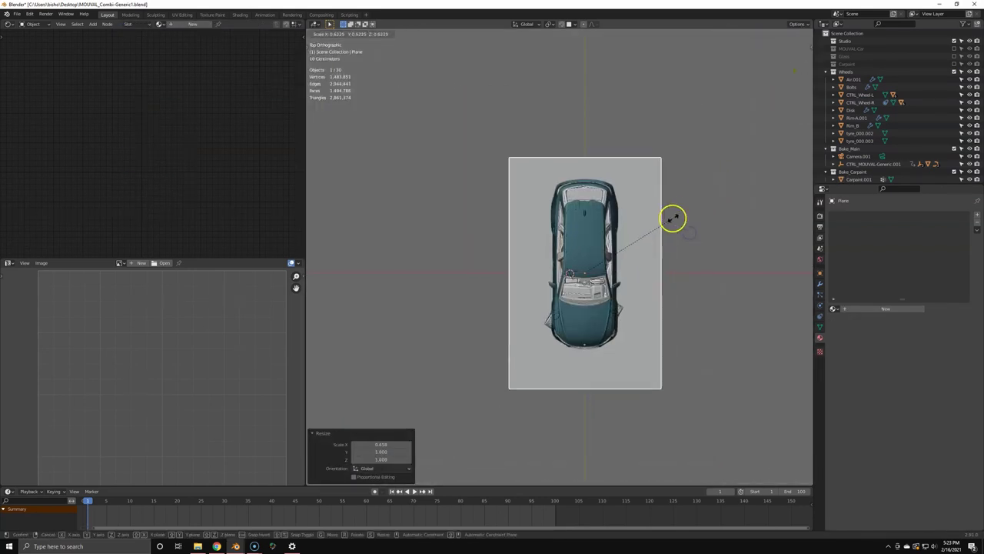
click(681, 212)
- Move the plane along Y to centre it around the car's length
key(g)
key(y)
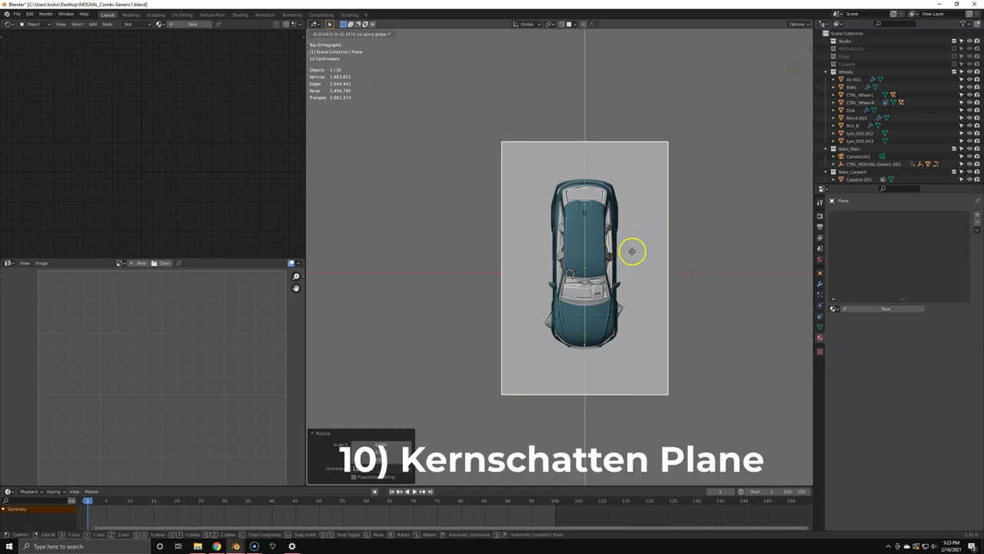
click(633, 250)
- Adjust the plane's height along Z to align it with the underside of the tyres
middle_drag(632, 249, 600, 181)
middle_drag(591, 231, 582, 212)
key(g)
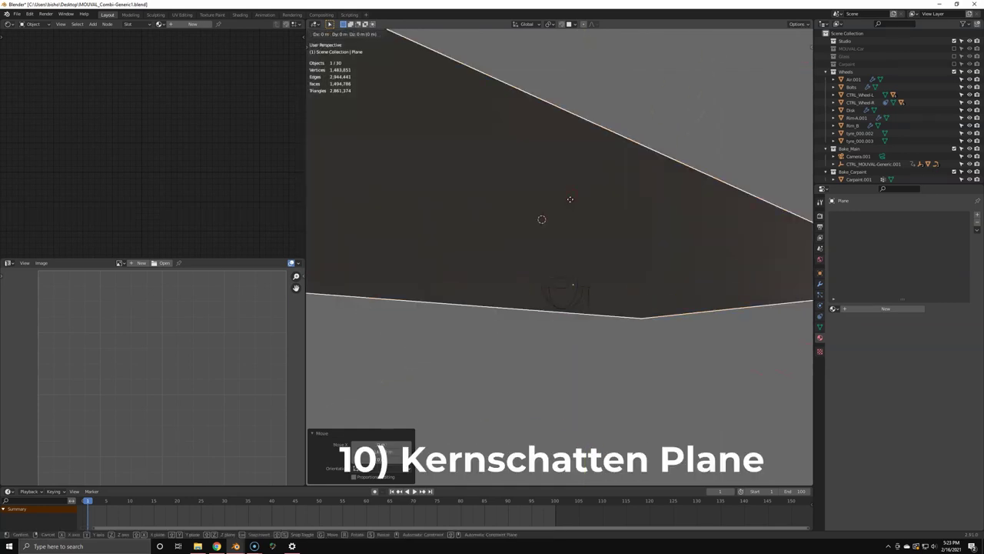
key(z)
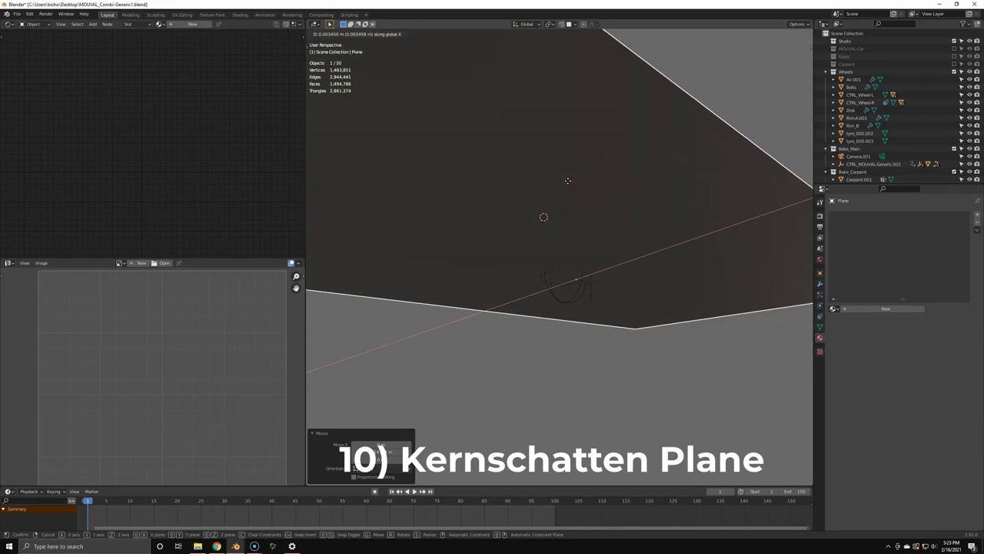
click(571, 171)
- Create a new material on the plane and name it Bake_Shadow
scroll(572, 172, down, 5)
middle_drag(565, 209, 588, 263)
click(866, 308)
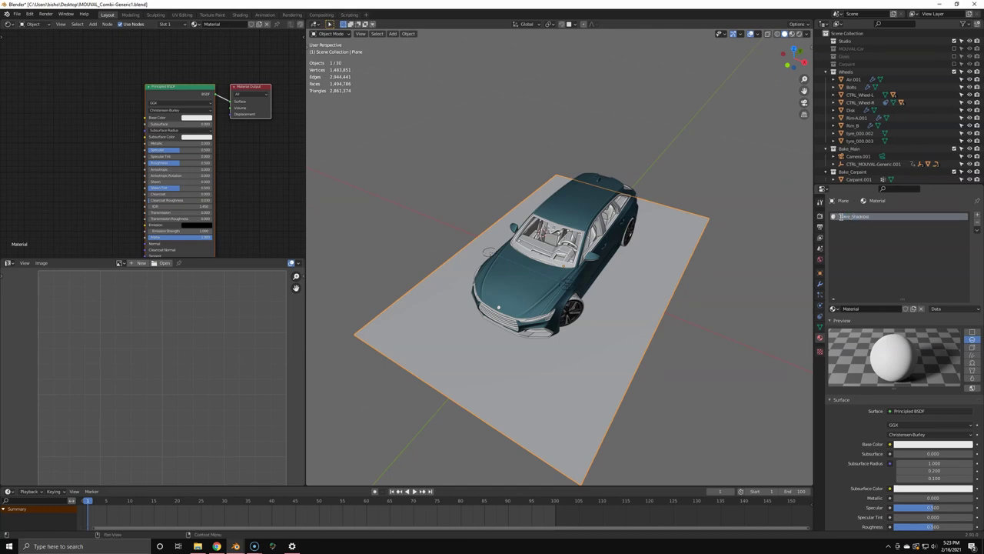
key(Return)
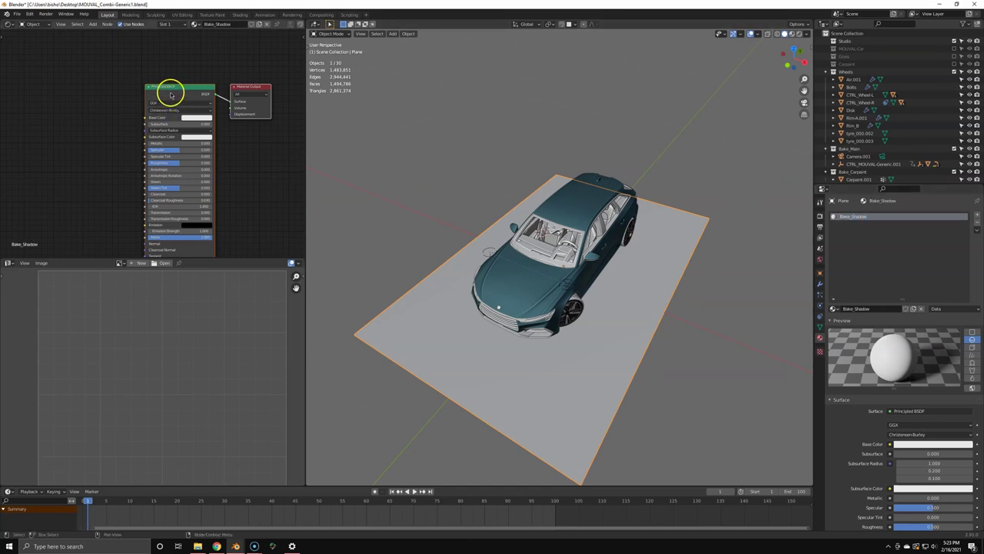
- Change the Bake_Shadow surface shader to Diffuse BSDF and set its color to pure white
click(905, 412)
click(847, 250)
click(179, 101)
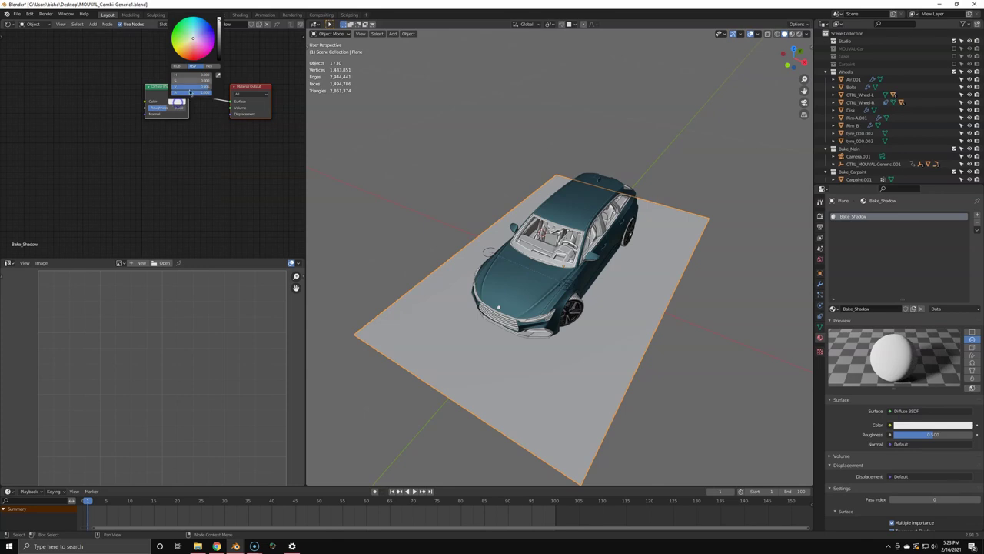
- Add an Image Texture node with a new 1024 x 1024 px image named Bake_Shadow to the plane's material
key(shift+a)
click(88, 165)
text(im)
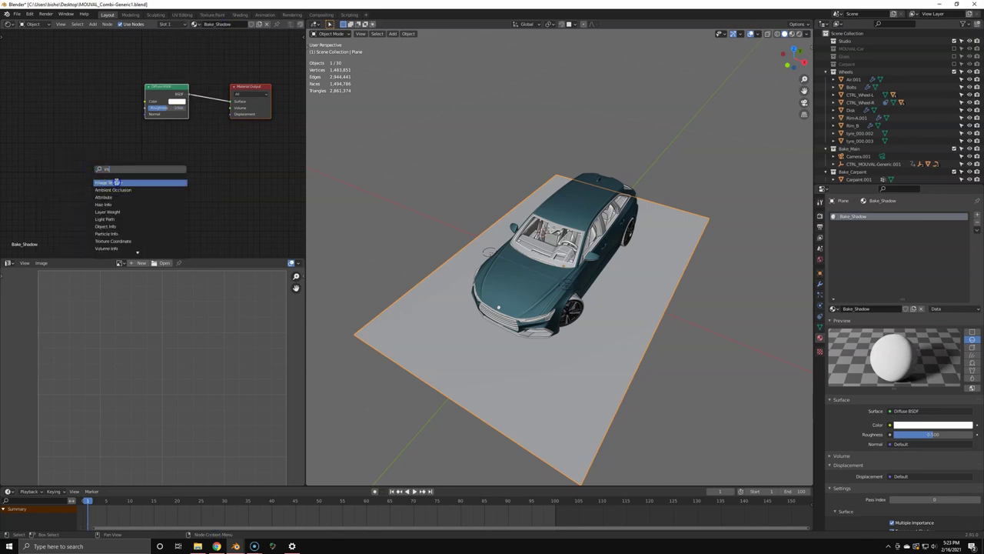
click(116, 182)
click(82, 115)
scroll(81, 119, up, 3)
middle_drag(81, 125, 100, 136)
click(97, 134)
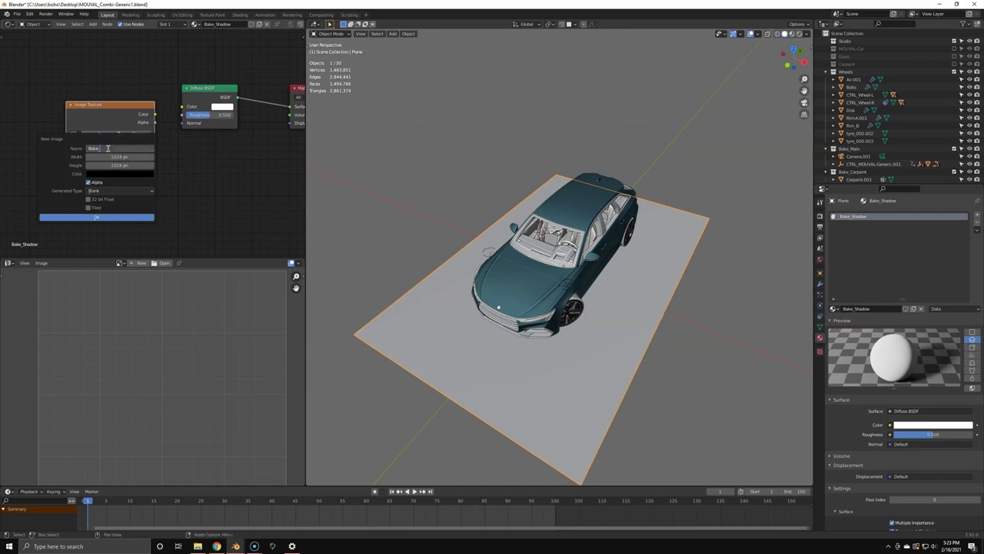
click(125, 219)
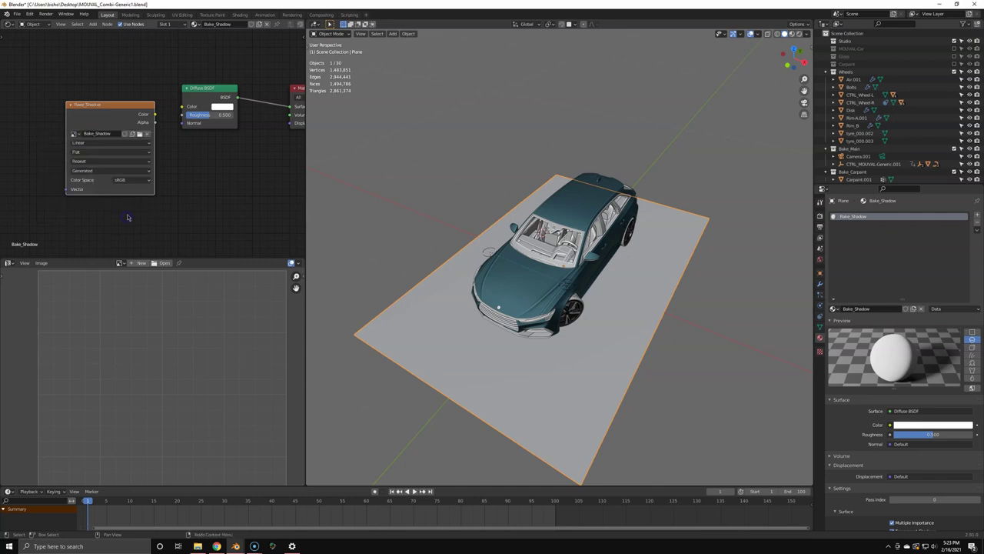
- Save the Blender file
middle_drag(521, 275, 484, 248)
key(ctrl+s)
- Select the duplicated car paint mesh, the joined main bake mesh and the shadow plane together
click(550, 330)
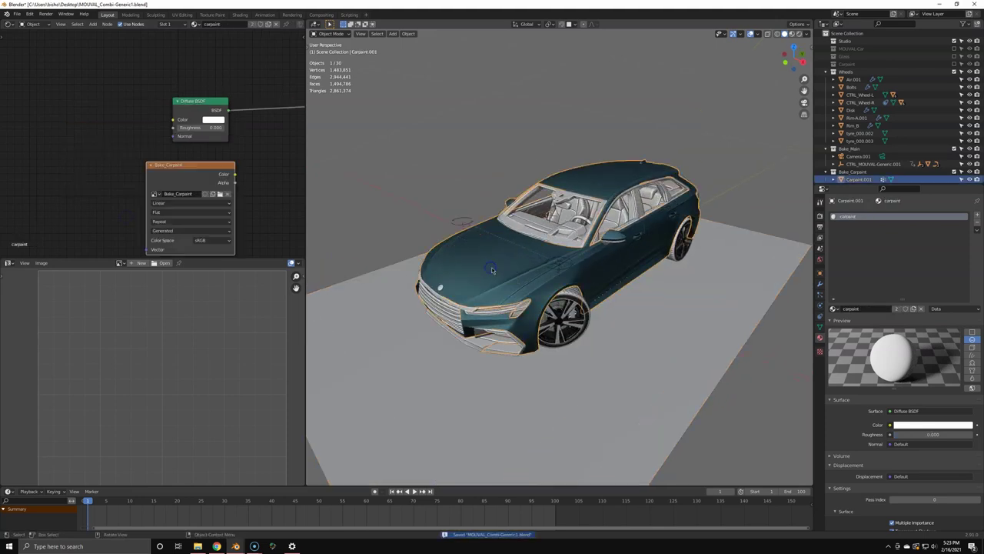
scroll(550, 330, up, 2)
middle_drag(550, 330, 530, 302)
shift+click(484, 339)
scroll(504, 374, down, 3)
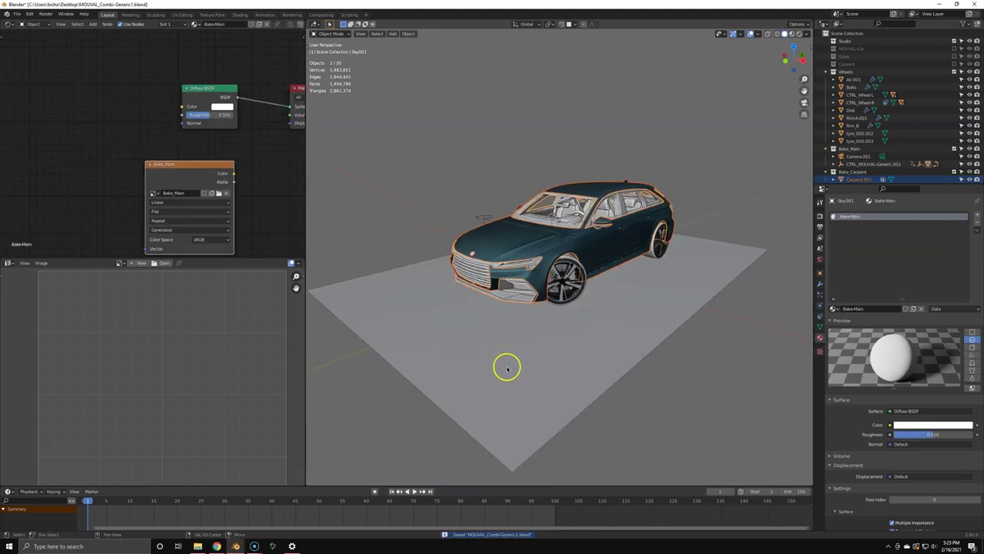
shift+click(506, 368)
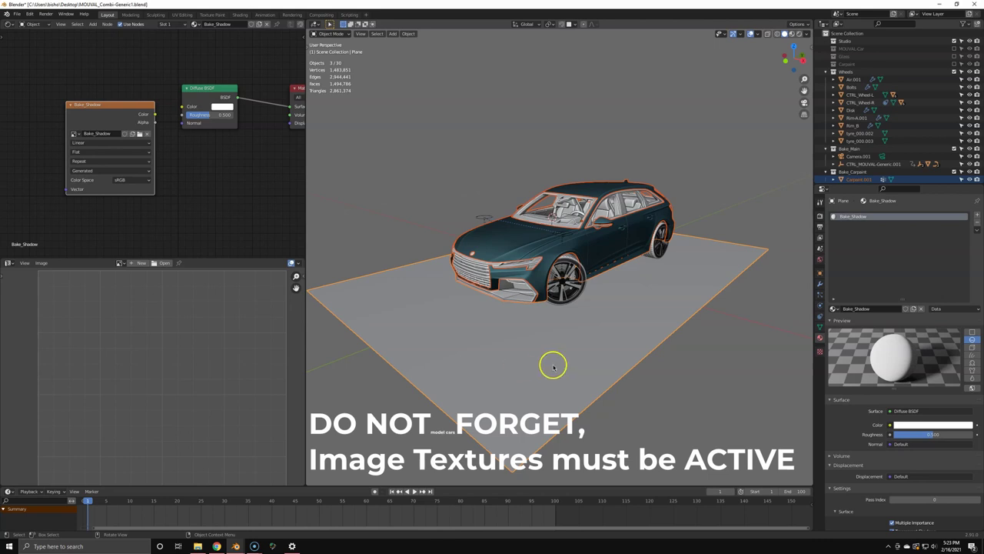
- Bake the selected objects with the Ambient Occlusion bake type and a 4 px margin, and display the Bake_Shadow image
click(818, 254)
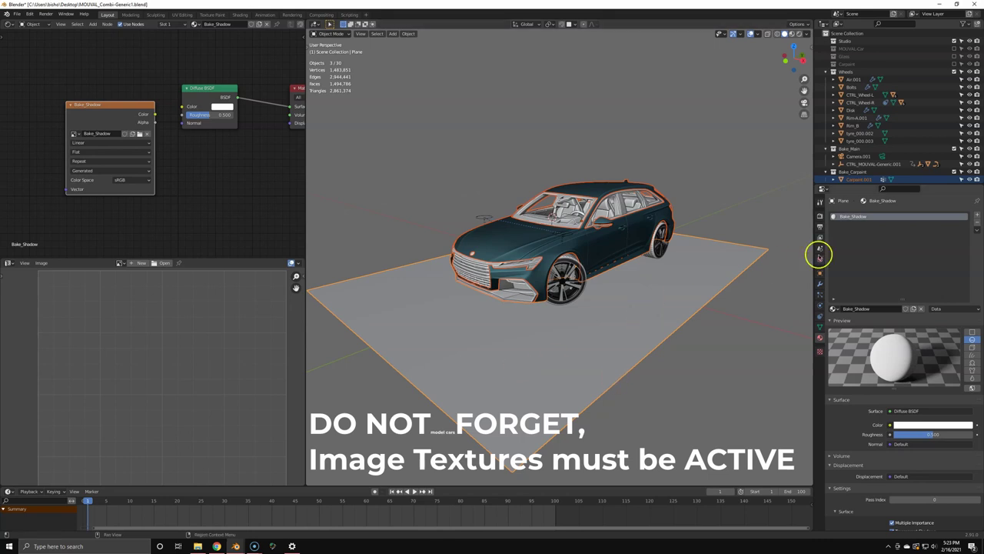
click(820, 216)
click(864, 328)
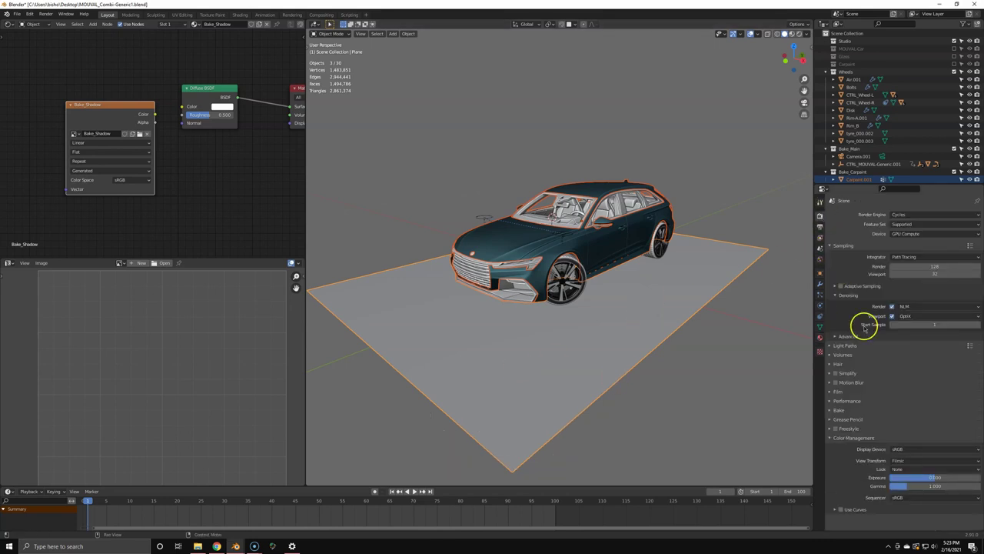
click(855, 436)
click(846, 412)
scroll(843, 413, down, 2)
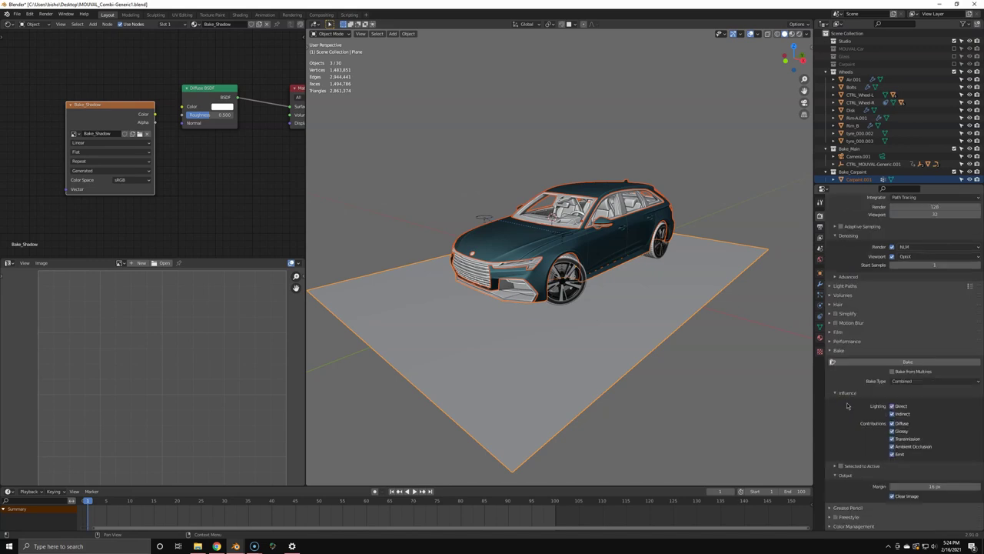
click(906, 381)
click(908, 399)
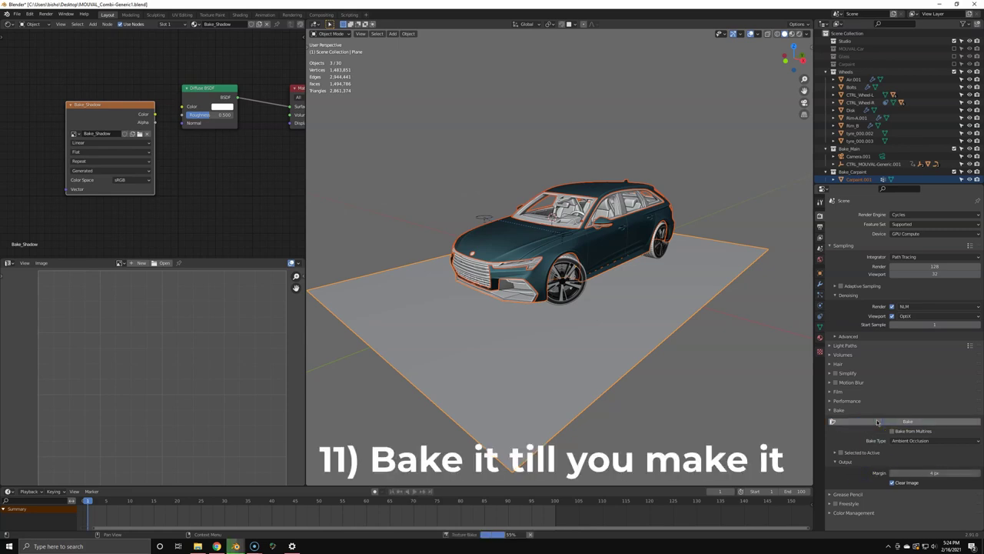
key(Home)
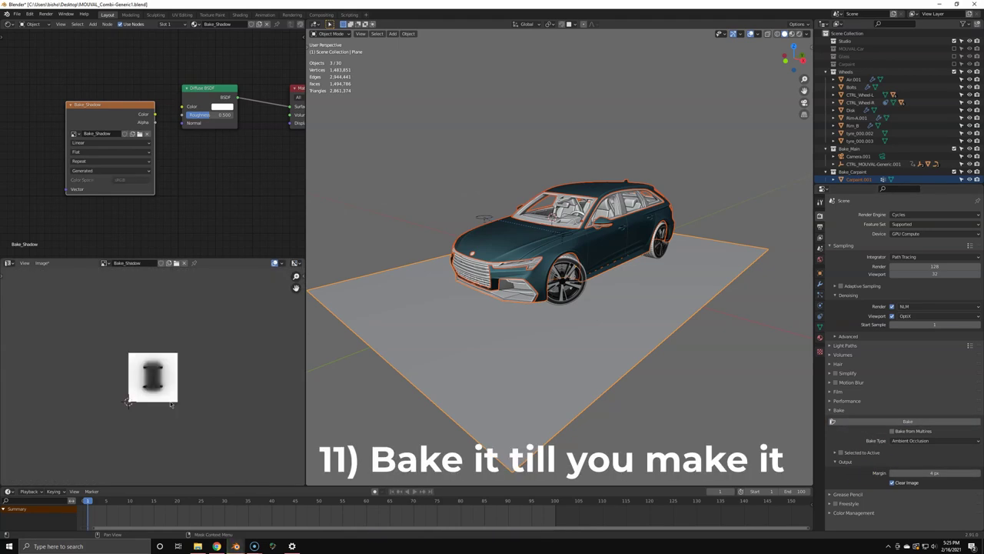
scroll(171, 404, up, 6)
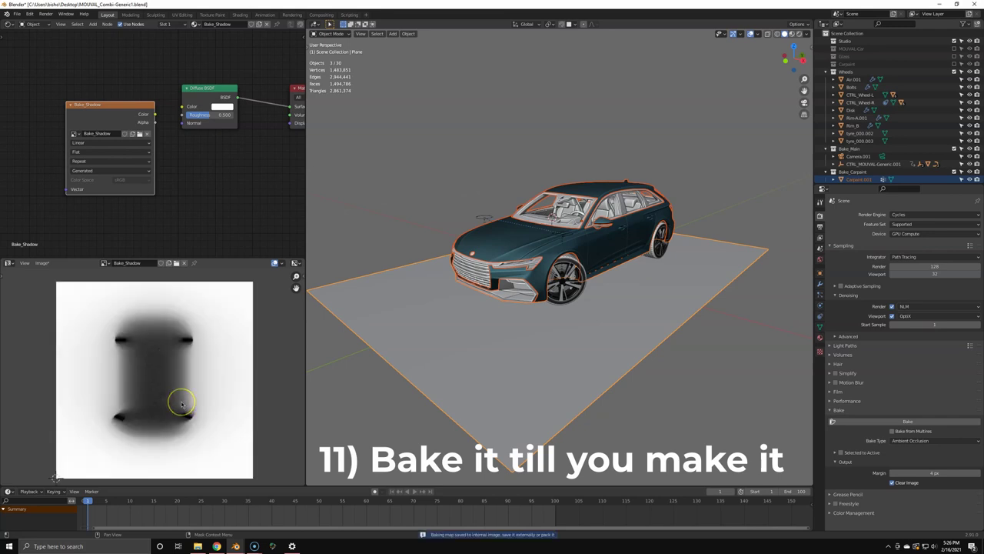
- Set the solid viewport shading to flat lighting with texture color, and hide the viewport overlays
click(808, 36)
click(825, 71)
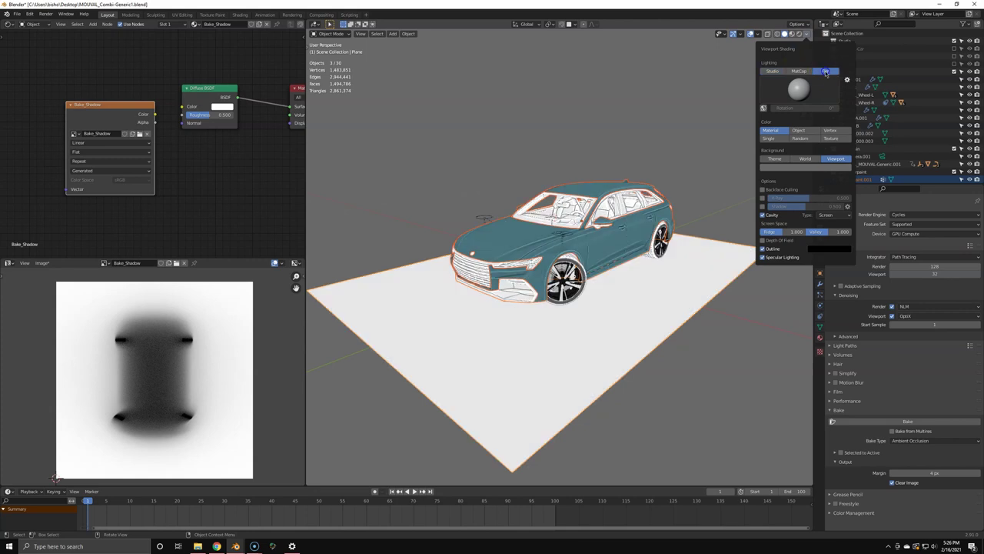
click(836, 103)
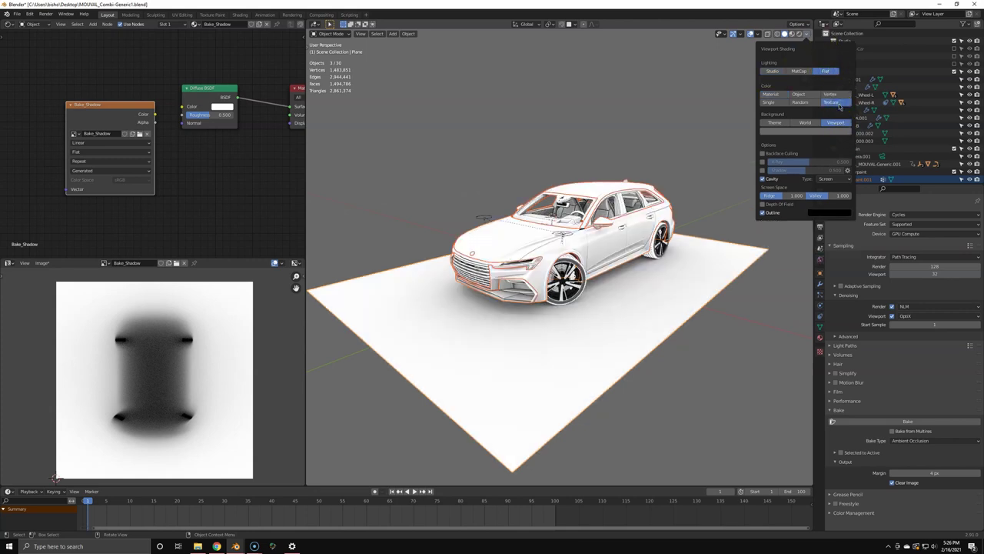
click(752, 35)
- Examine the baked ambient occlusion on the car's body, interior and ground plane from several distances and angles
middle_drag(602, 130, 610, 228)
scroll(669, 187, up, 4)
scroll(696, 180, up, 6)
scroll(696, 180, down, 3)
scroll(592, 231, down, 8)
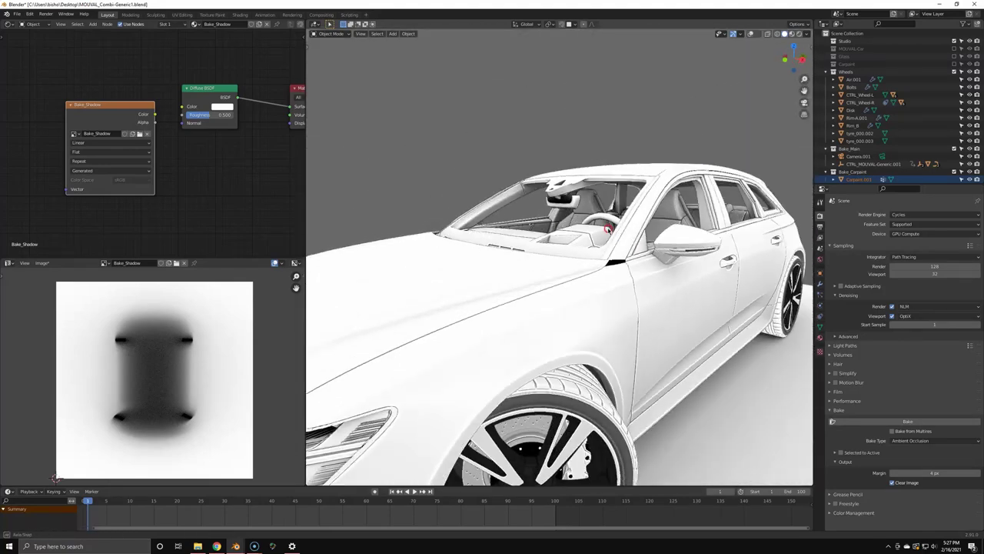
scroll(573, 243, up, 2)
middle_drag(524, 261, 415, 200)
scroll(493, 222, up, 8)
scroll(539, 211, down, 6)
middle_drag(476, 207, 572, 229)
shift+middle_drag(573, 230, 623, 231)
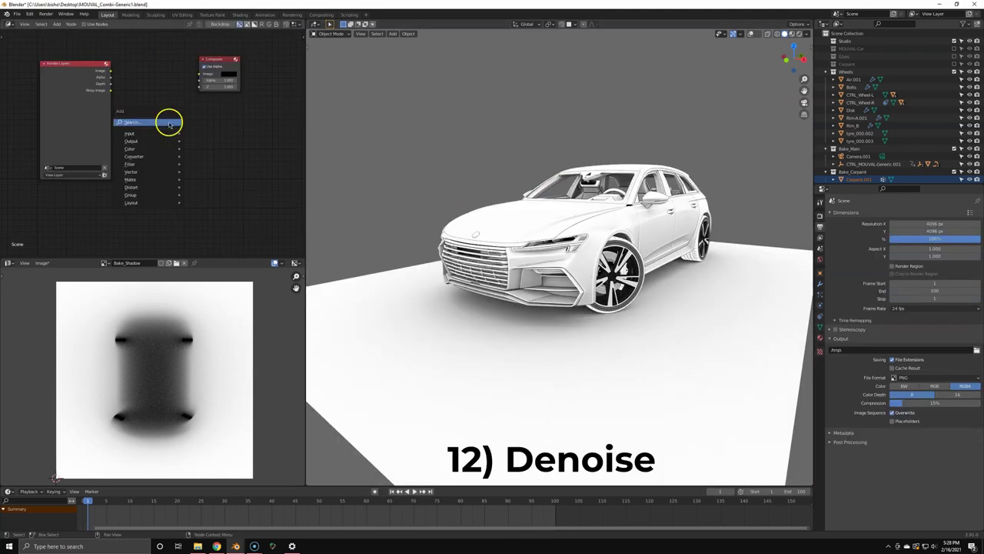
- Add a Denoise node to the compositor and rearrange the Render Layers, Denoise and Composite nodes to make room
text(d)
click(182, 134)
click(152, 127)
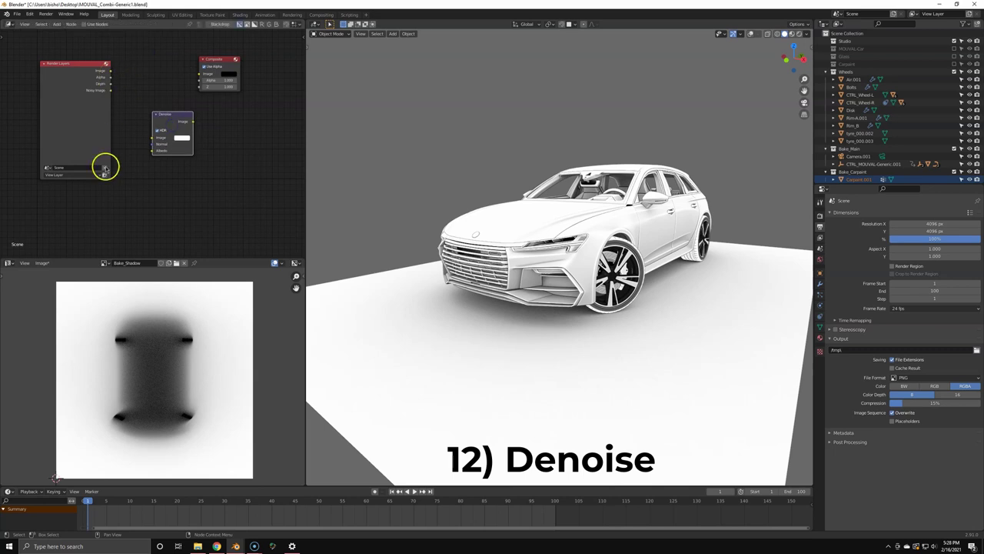
drag(67, 113, 3, 31)
drag(174, 115, 136, 106)
drag(209, 62, 232, 101)
- Add an Image node to the compositor and assign the Bake_Carpaint image to it
key(shift+a)
click(209, 120)
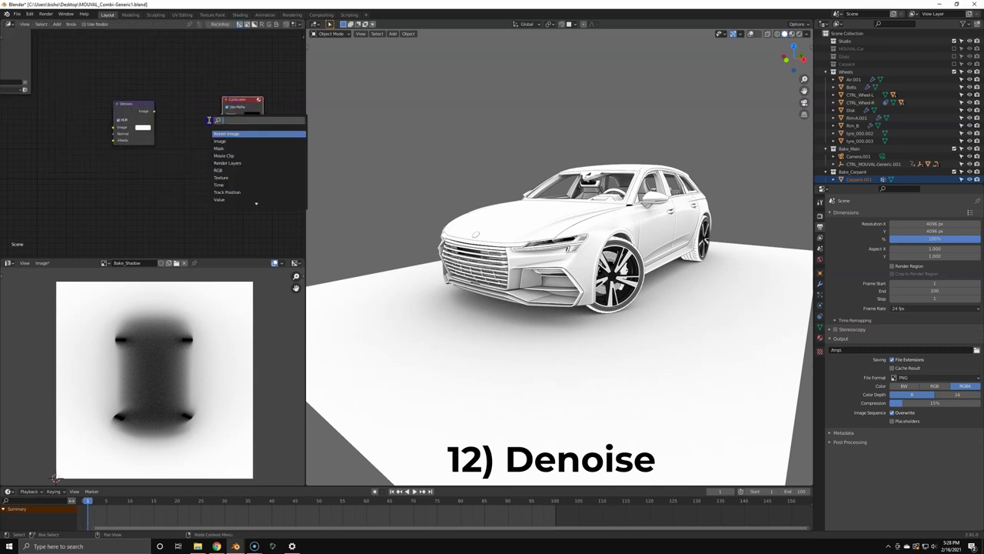
click(237, 141)
click(41, 145)
click(37, 183)
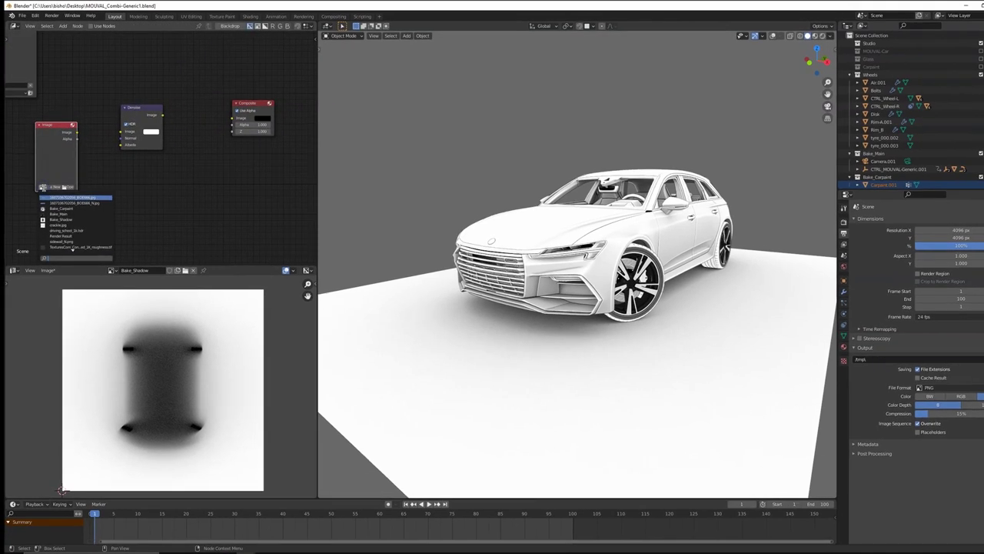
text(s)
key(BackSpace)
text(bake)
key(Return)
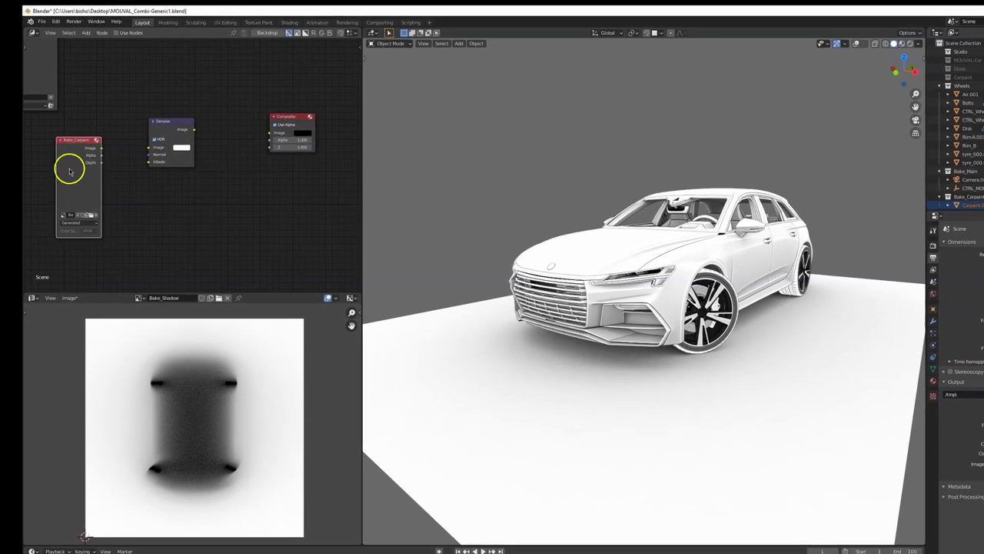
- Duplicate the Bake_Carpaint image node twice and assign Bake_Main and Bake_Shadow to the copies
middle_drag(78, 181, 70, 153)
key(shift+d)
click(140, 206)
key(shift+d)
click(198, 247)
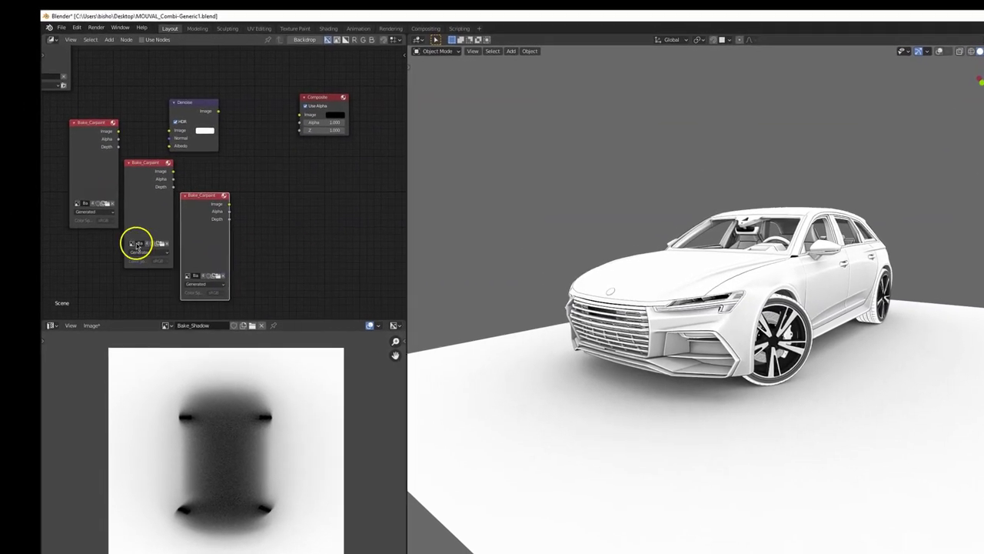
click(113, 226)
click(158, 280)
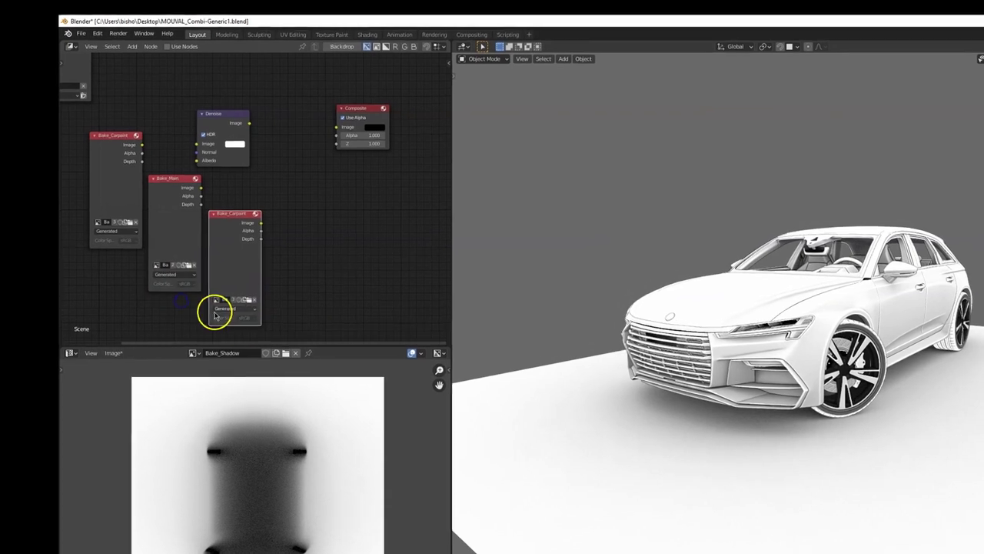
click(195, 282)
click(248, 346)
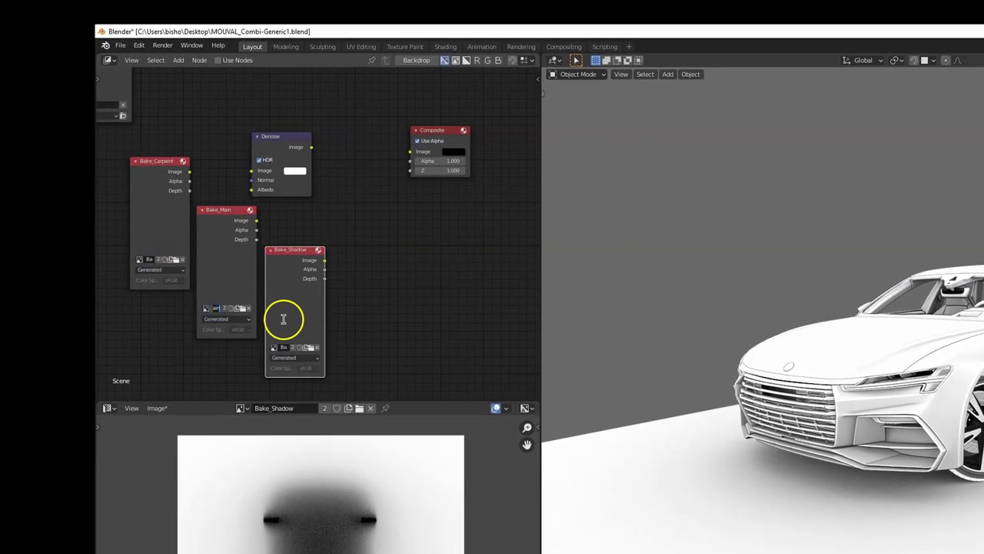
- Reposition the Denoise and Composite nodes, and link the Bake_Carpaint image through Denoise into the Composite image input
click(305, 306)
drag(305, 185, 403, 186)
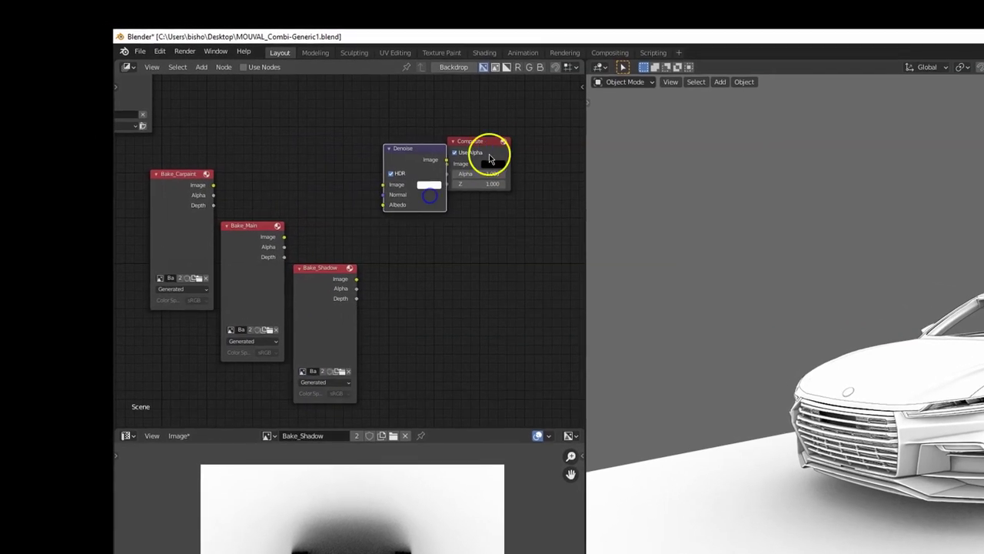
drag(455, 137, 504, 136)
drag(219, 188, 391, 188)
drag(455, 162, 509, 164)
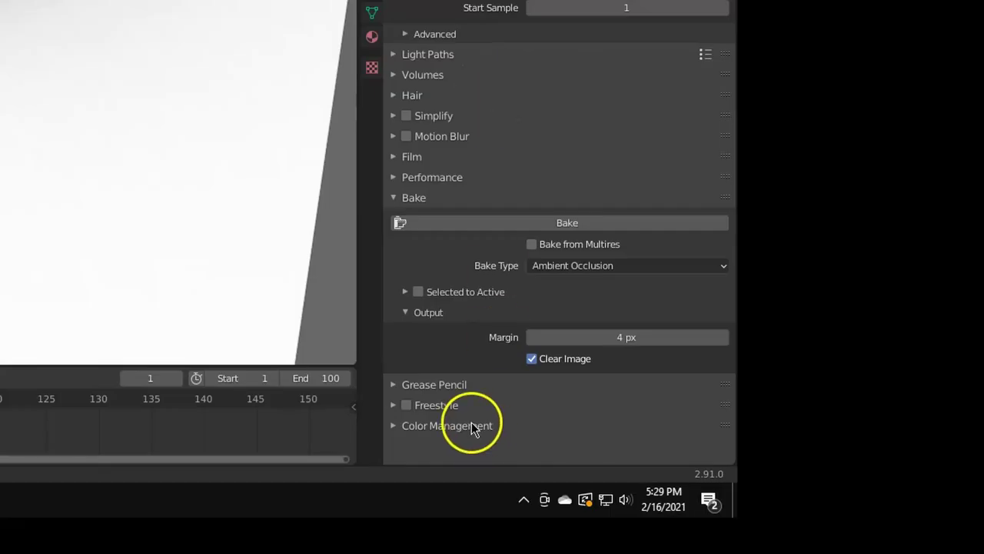
- Set the color management view transform to Standard
click(472, 423)
scroll(534, 435, down, 3)
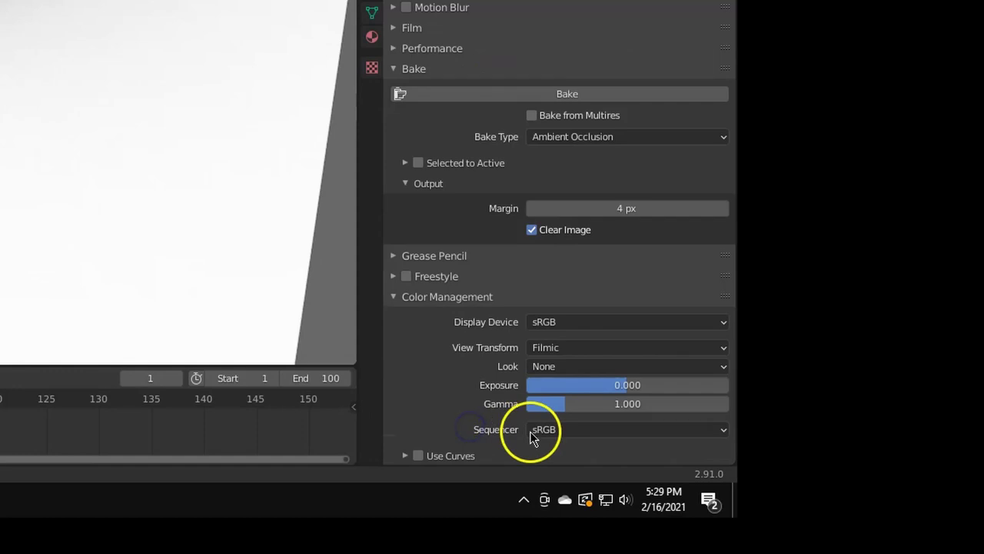
click(577, 366)
click(552, 348)
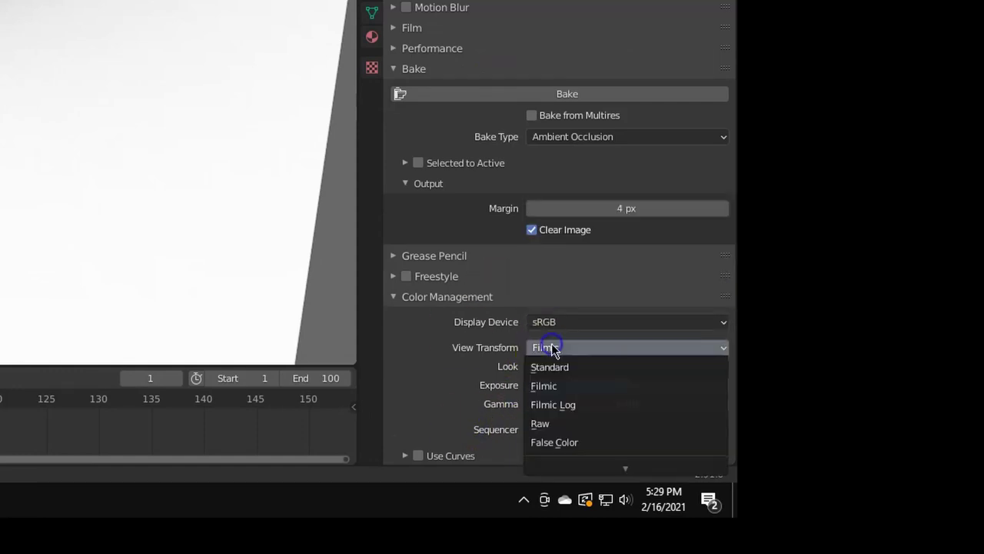
click(549, 367)
- Render the denoised car paint map and set up saving it to the Desktop in JPEG format
key(F12)
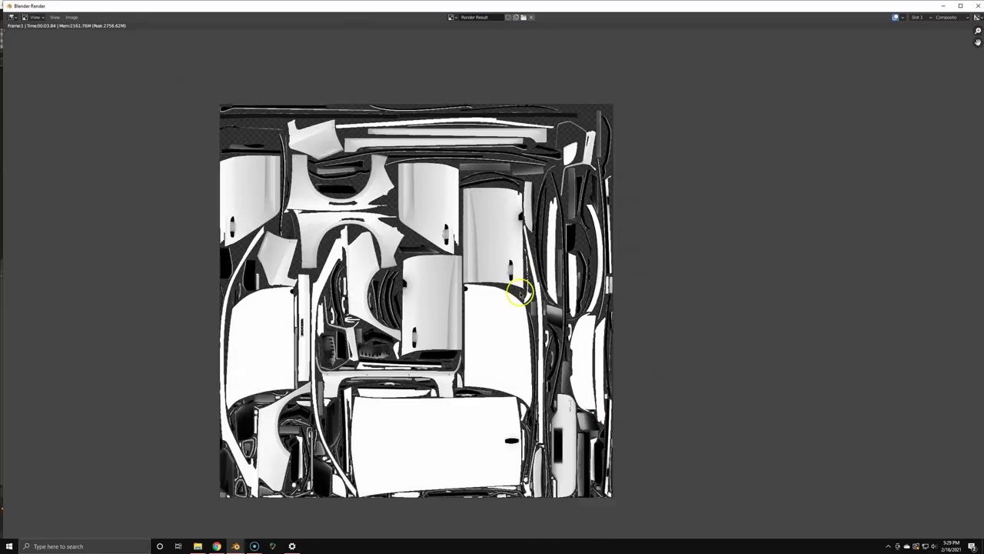
scroll(492, 323, up, 1)
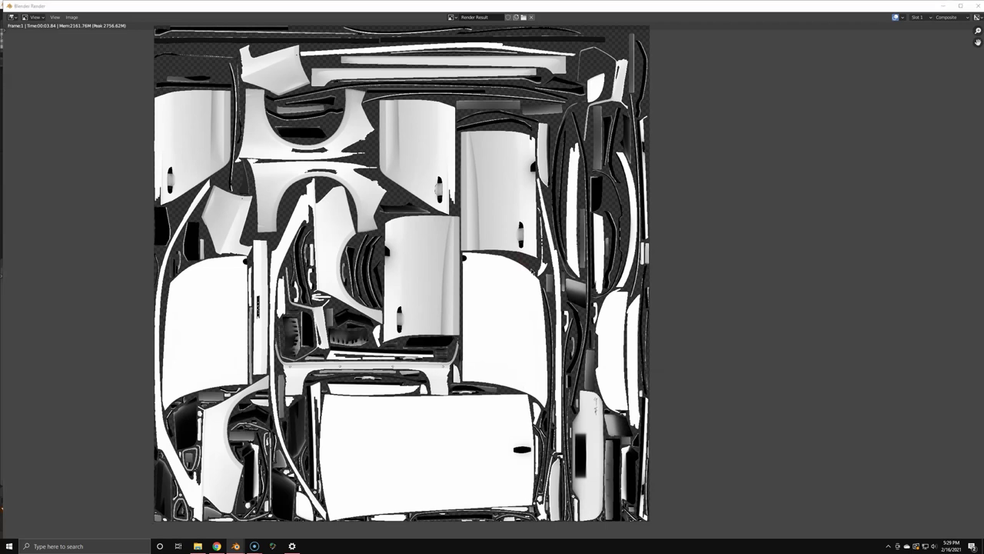
key(shift+alt+s)
click(323, 223)
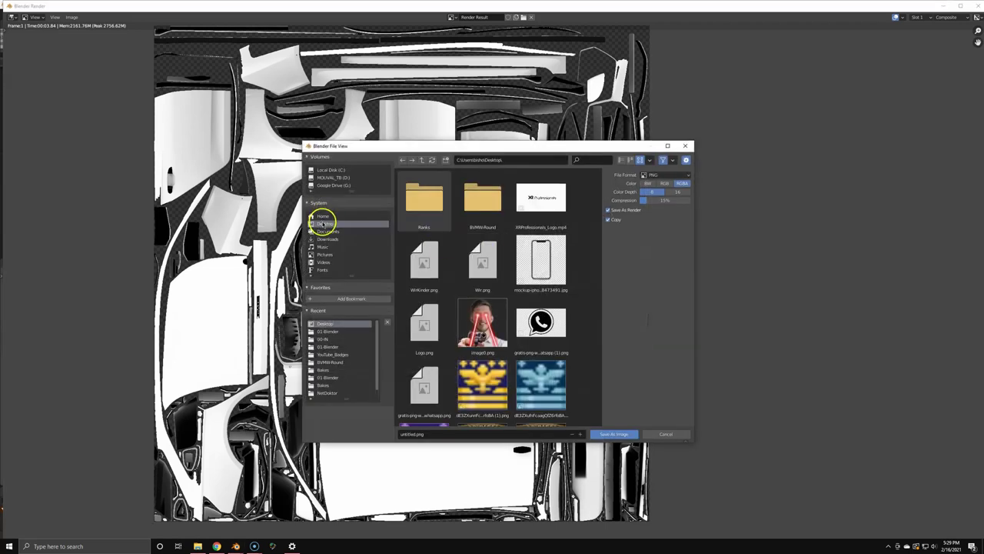
click(681, 176)
click(615, 219)
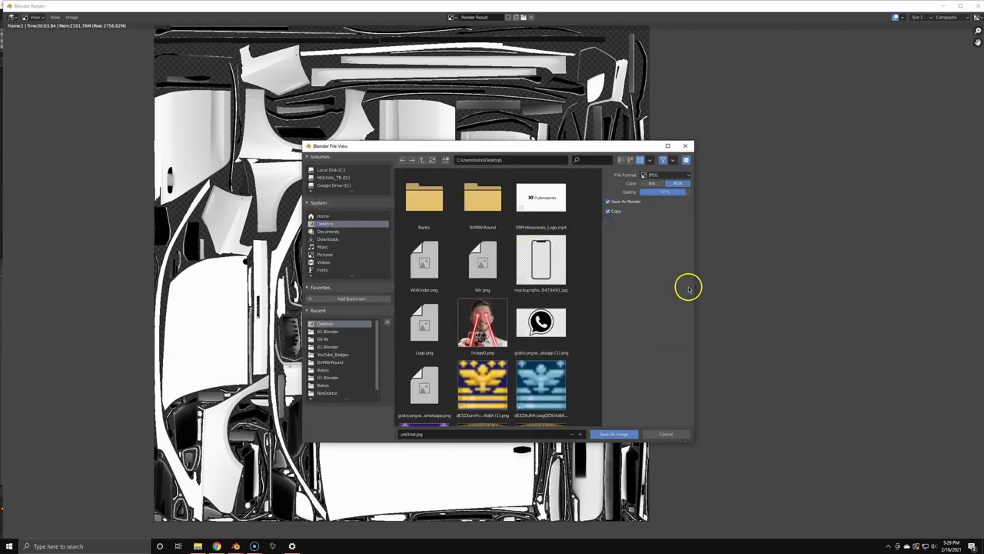